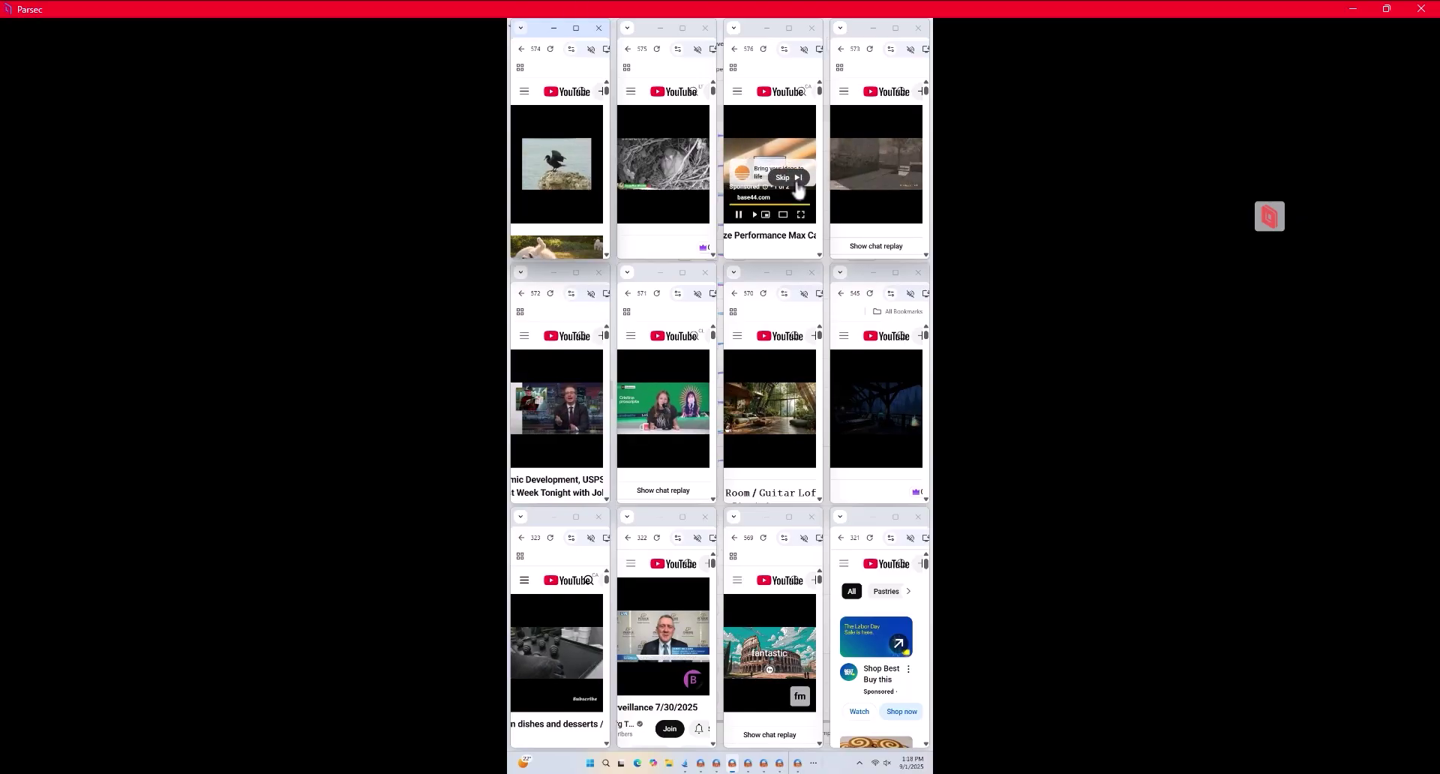
Skip the advertisement in the remote session's video grid and browse the YouTube feed in the last window.
click(794, 180)
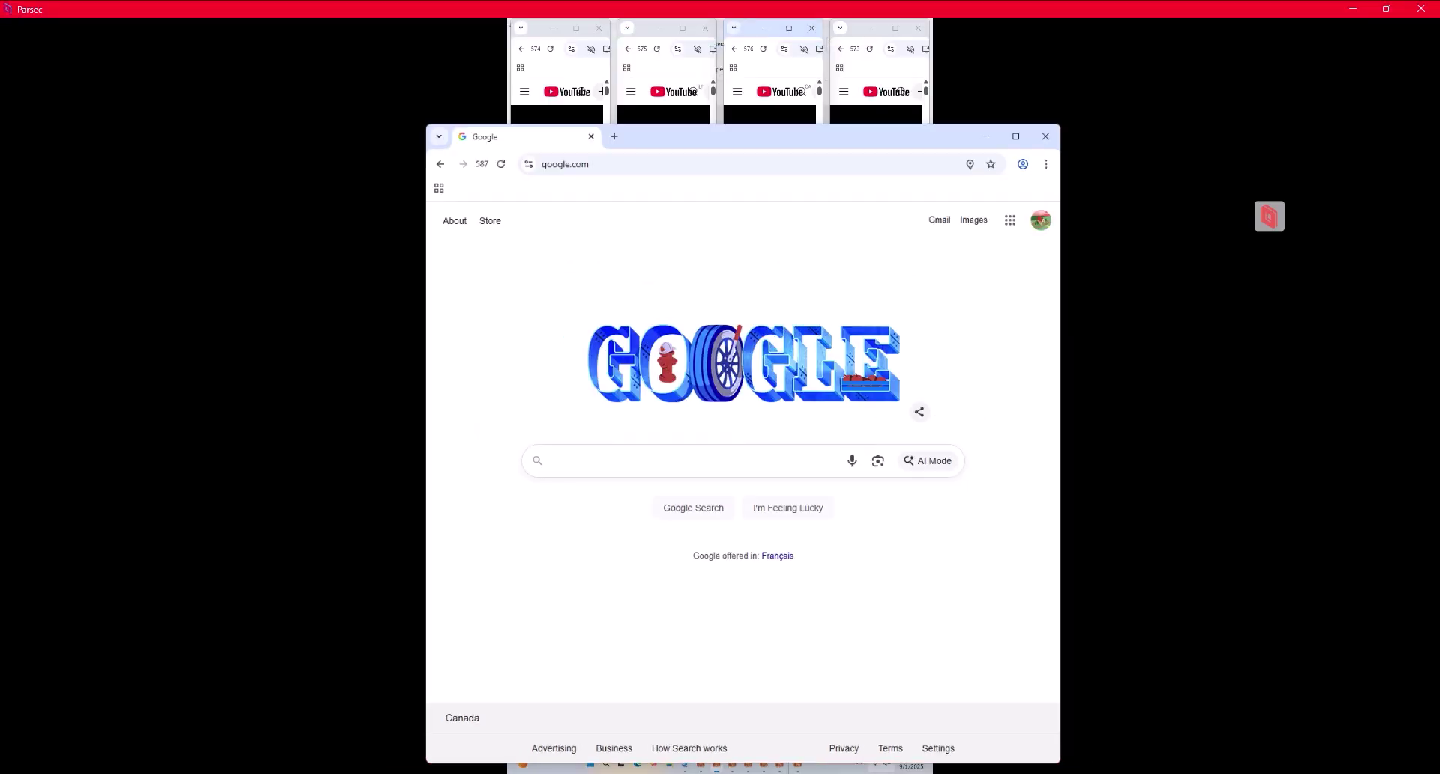
key(alt+Tab)
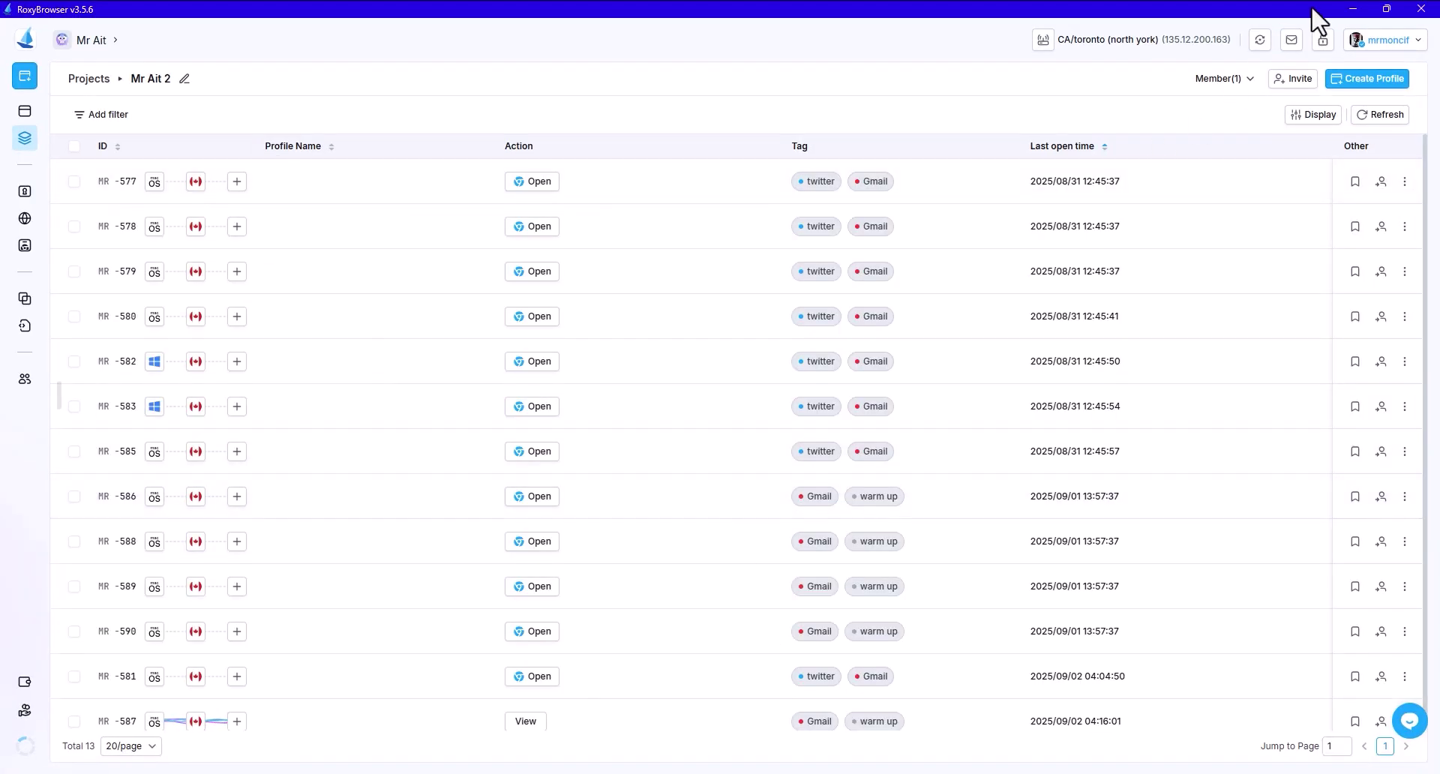
click(1350, 9)
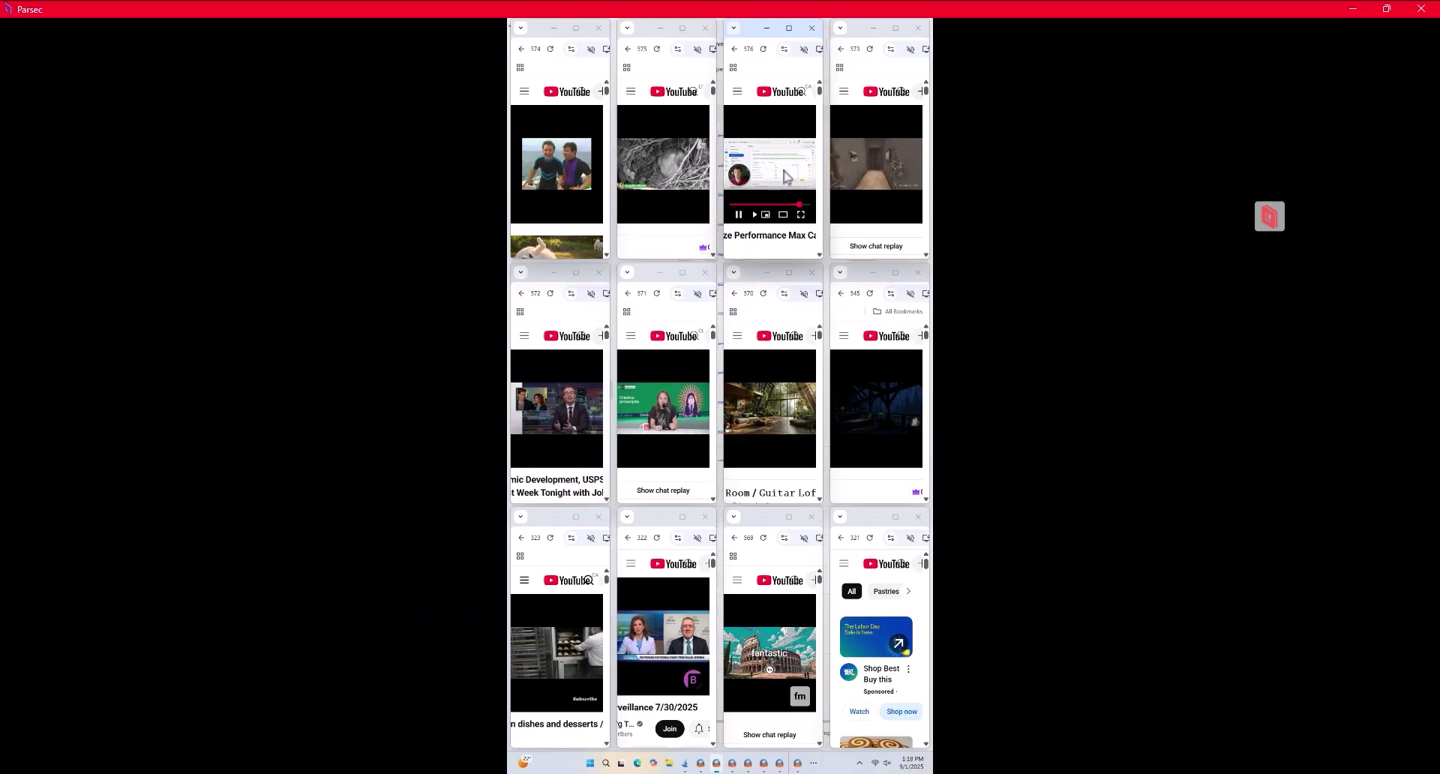
scroll(877, 657, down, 2)
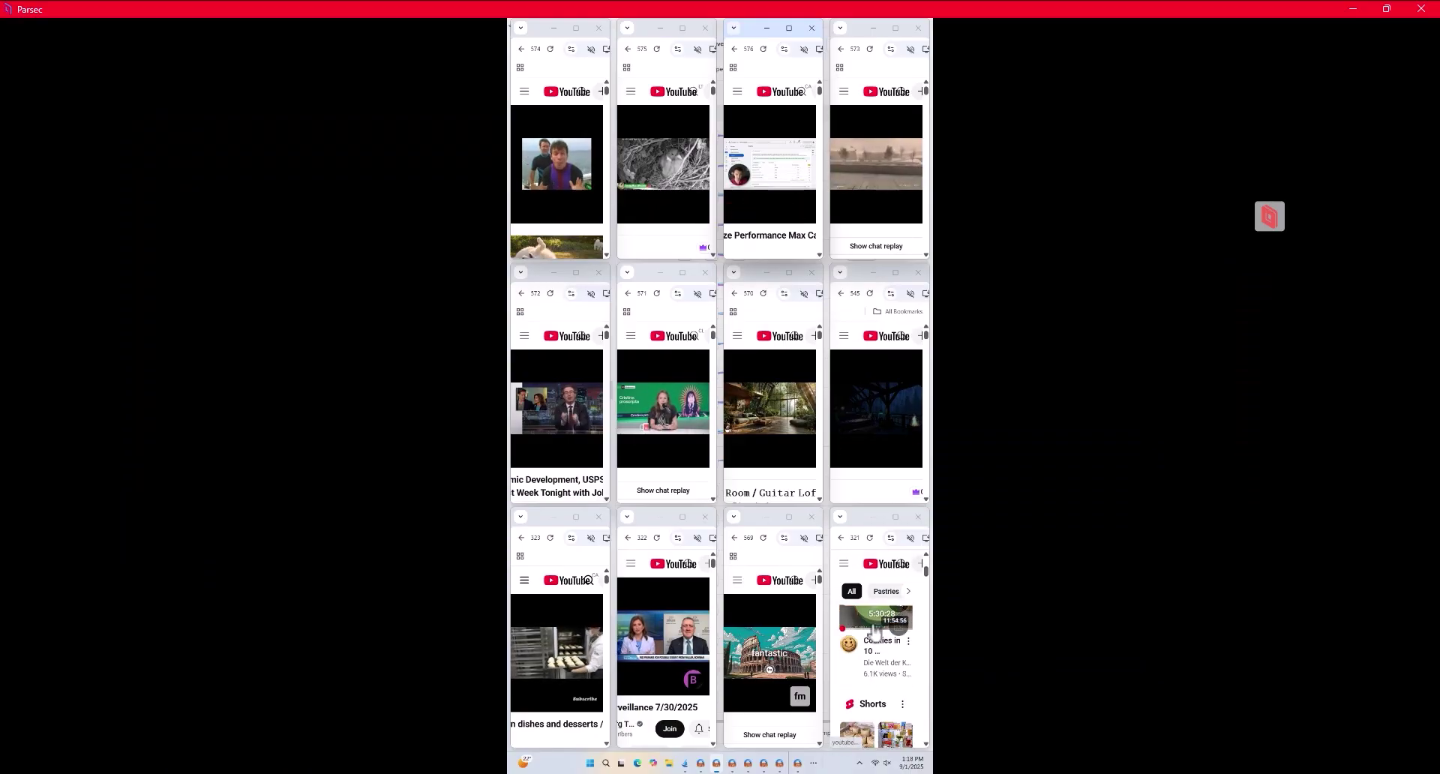
Close the Parsec remote session and minimize the YouTube playlist window to reveal the profile's Google page.
click(1423, 11)
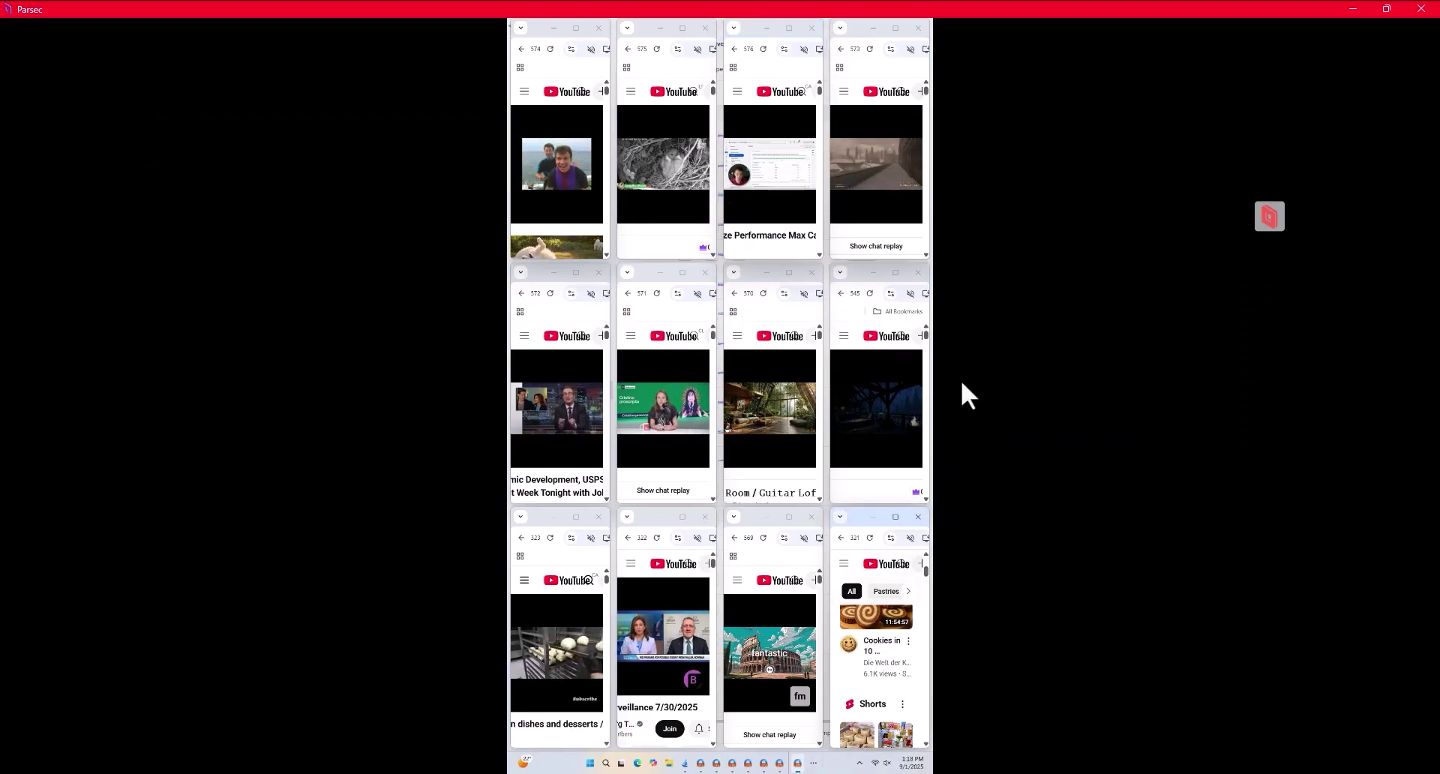
click(1421, 9)
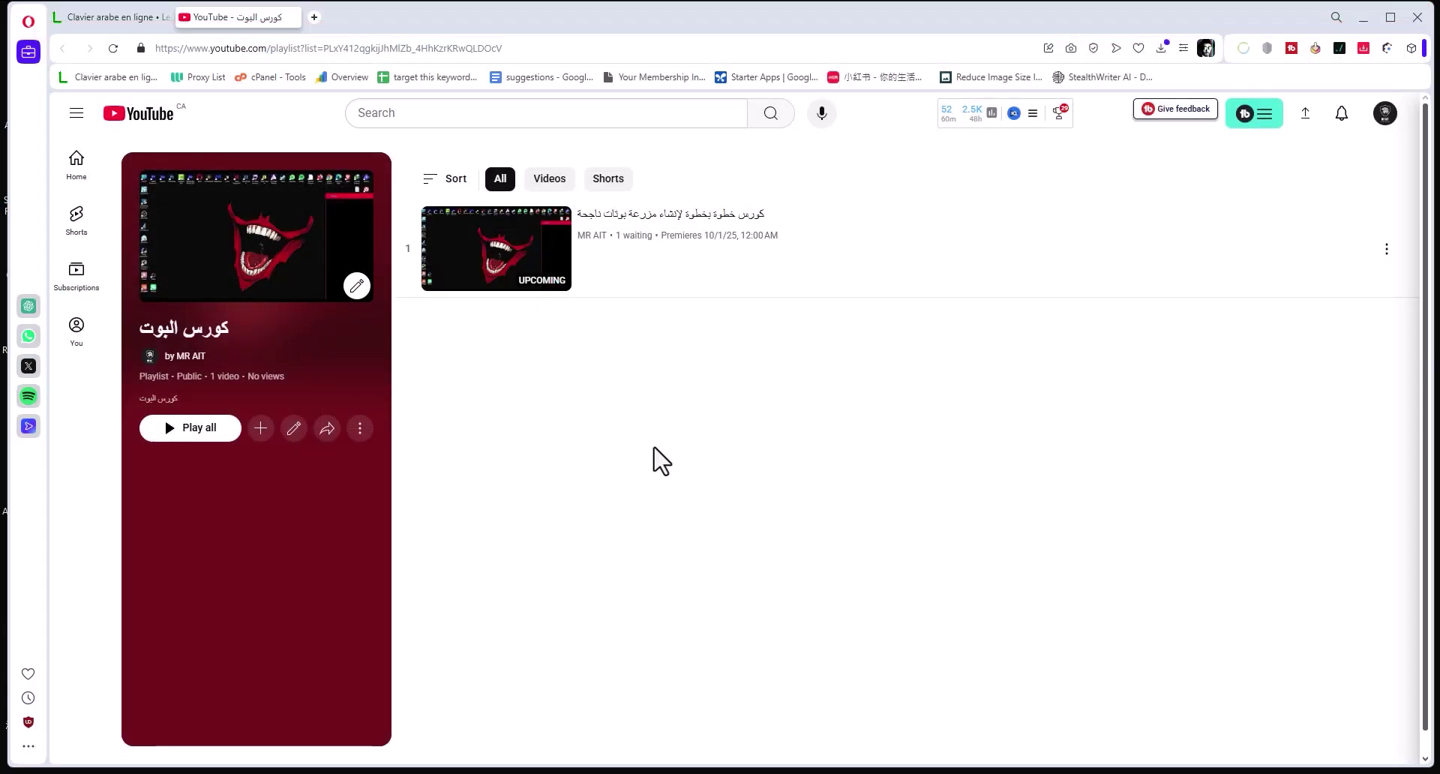
click(1364, 17)
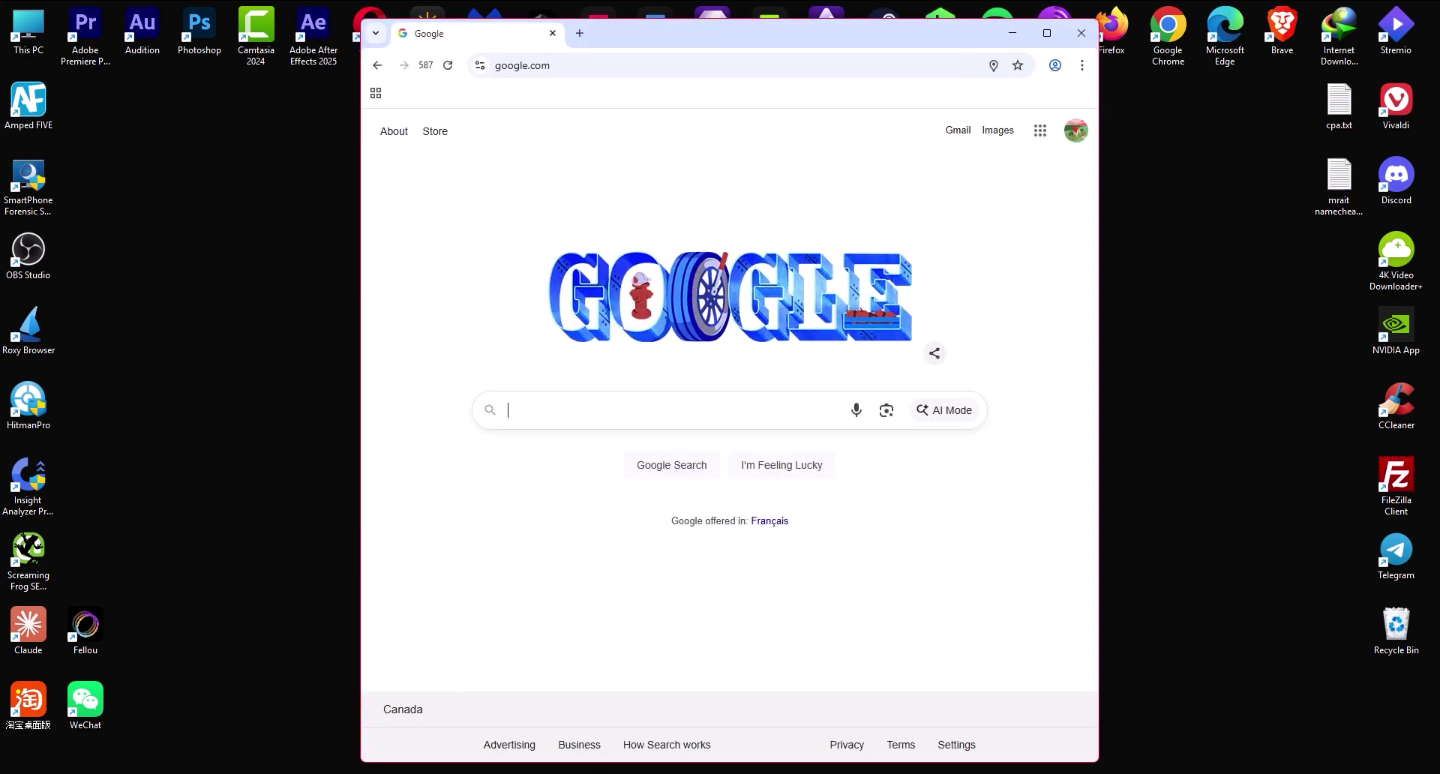
click(727, 65)
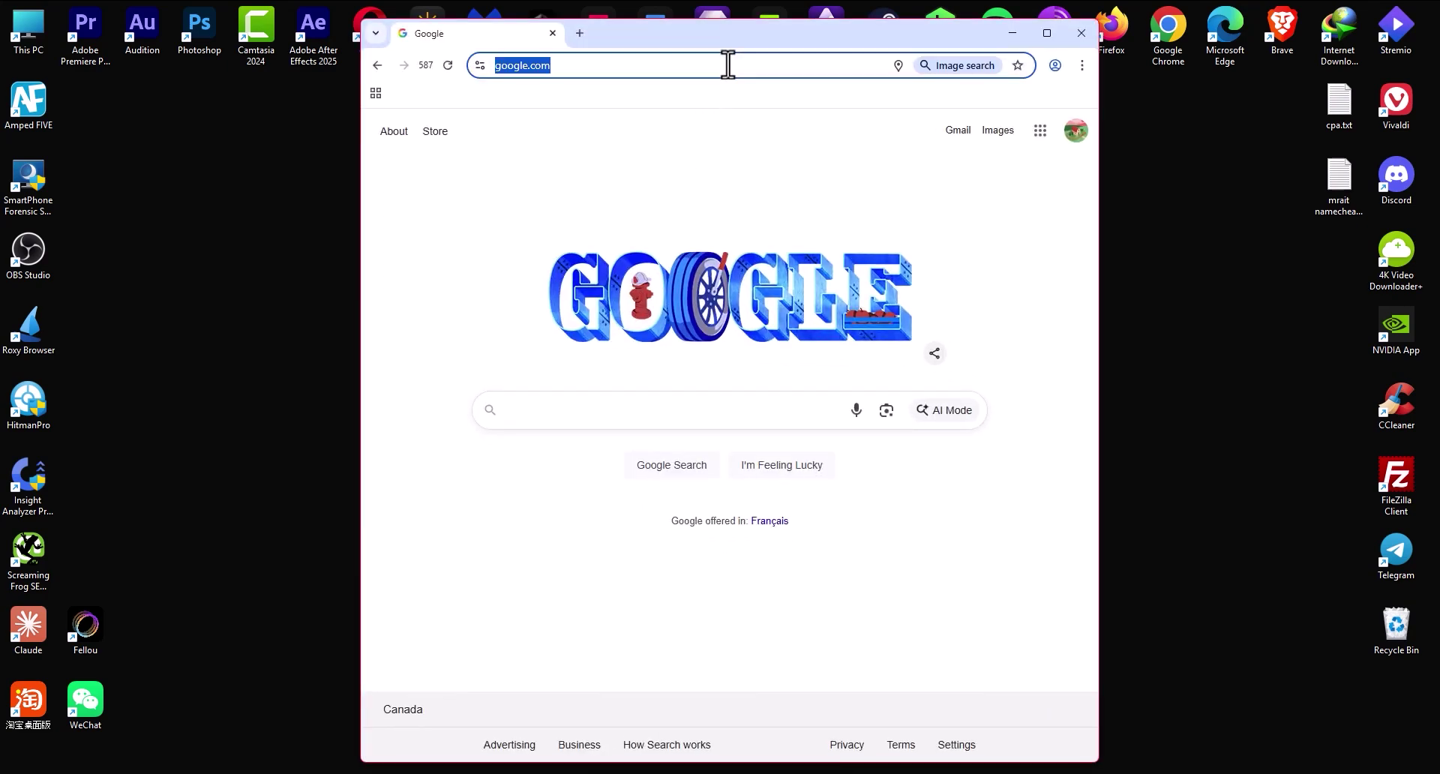
text(https://mrait.ca/go/freeproxy)
key(Return)
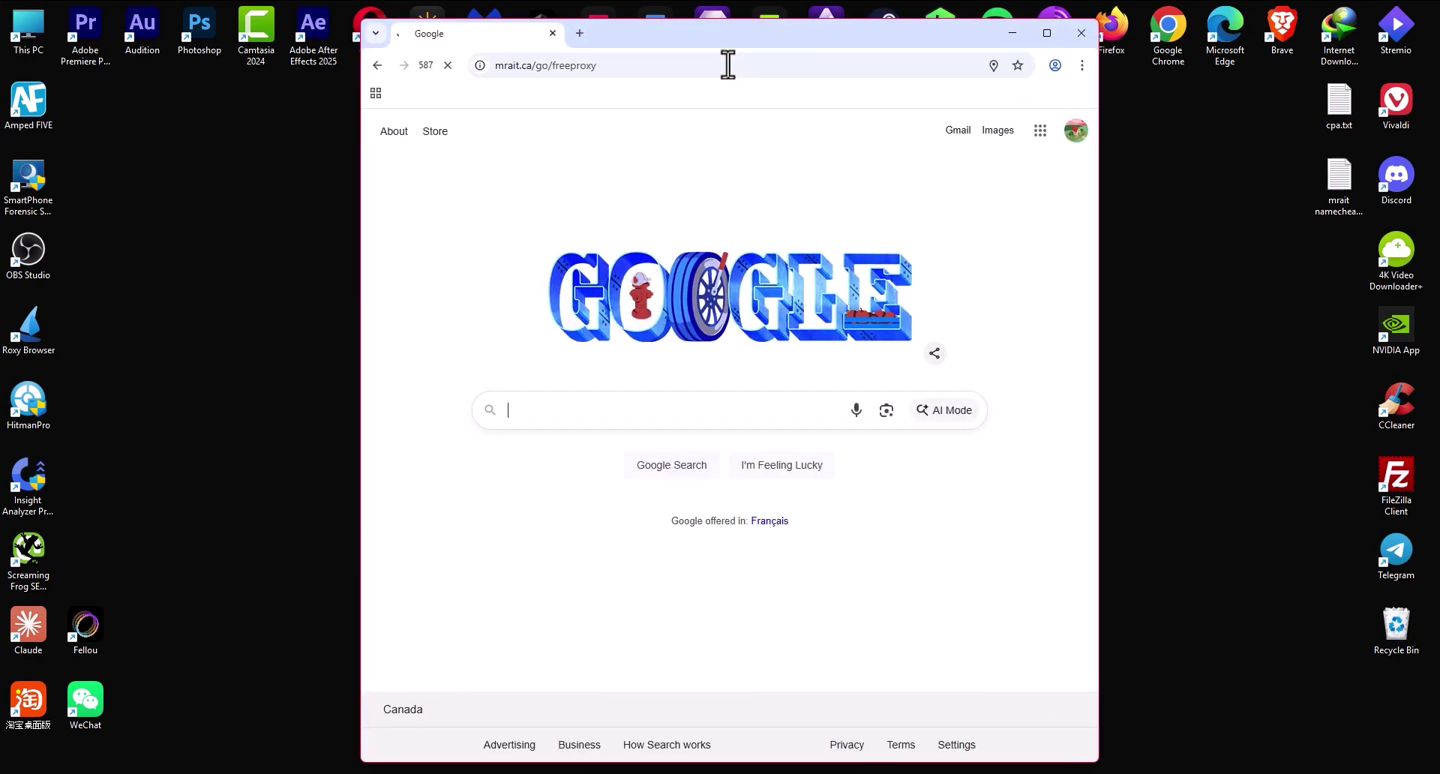
click(1047, 33)
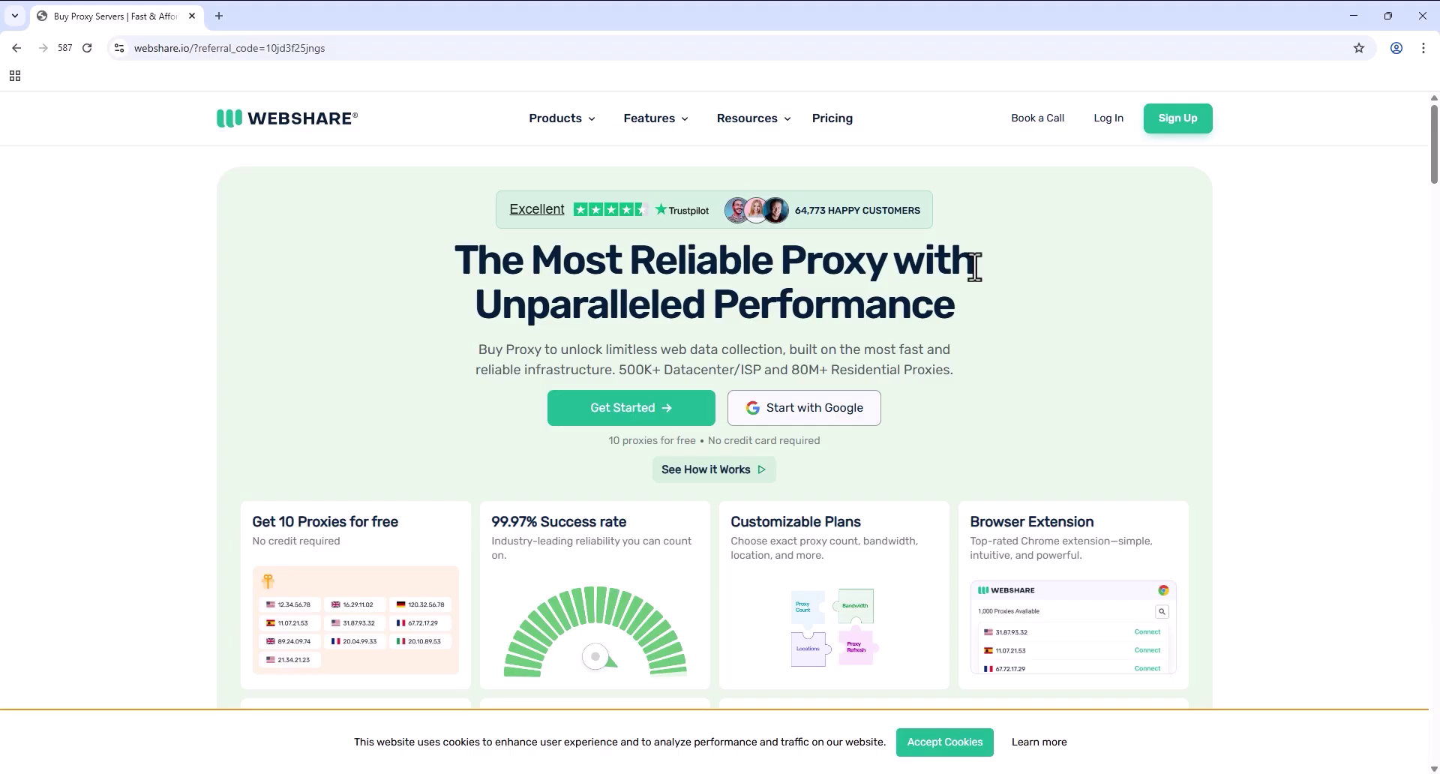
Register with Webshare through the existing Google account, allow access, and continue from the welcome dialog to the free proxy list.
click(834, 429)
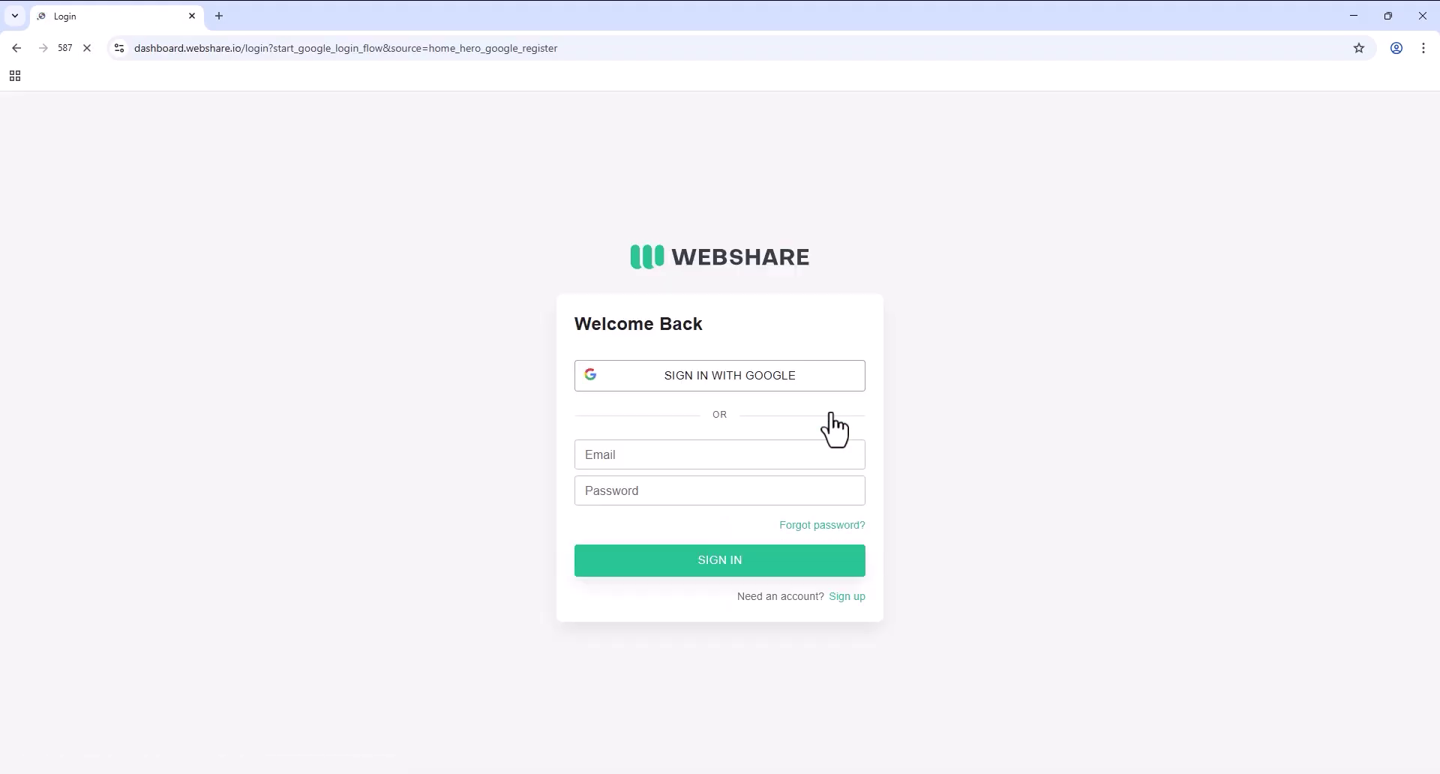
click(847, 596)
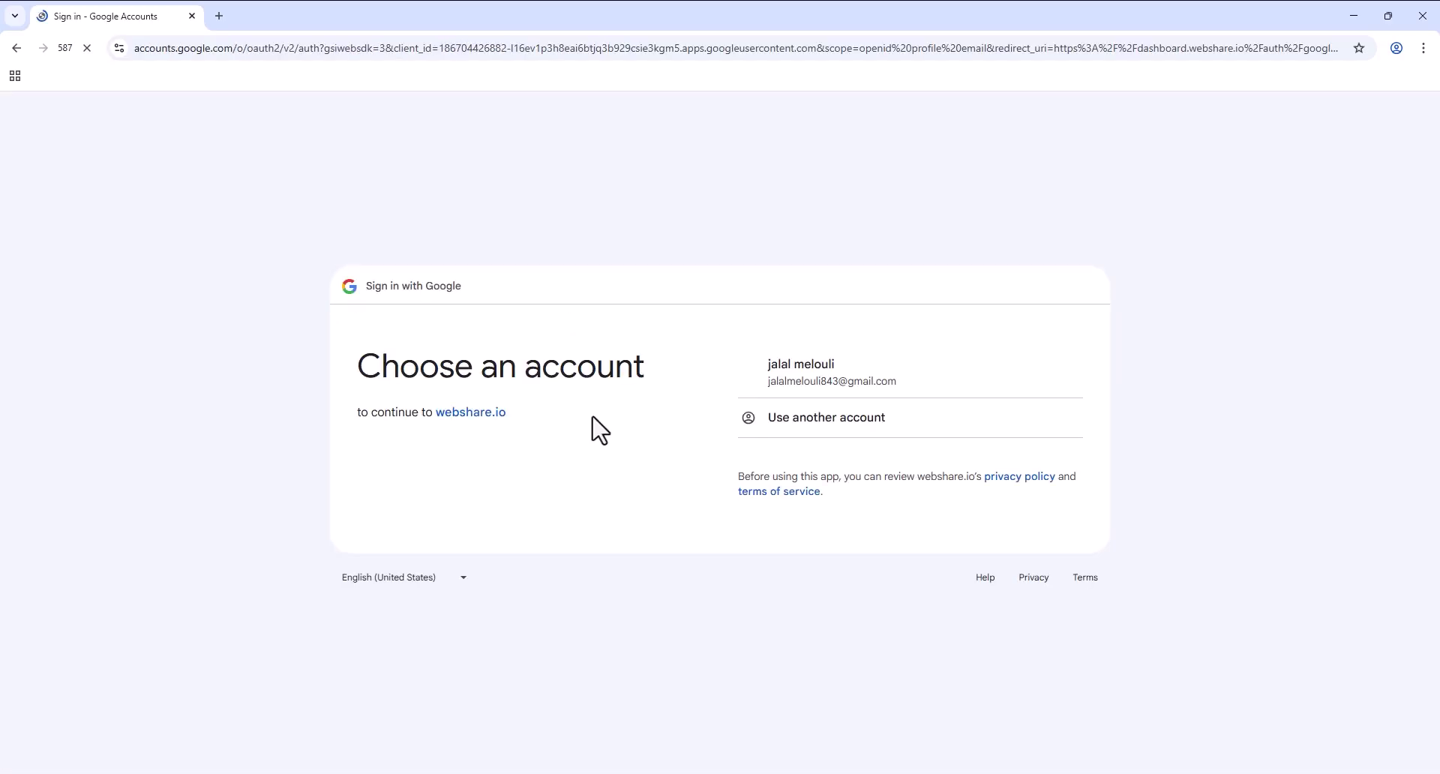
click(830, 381)
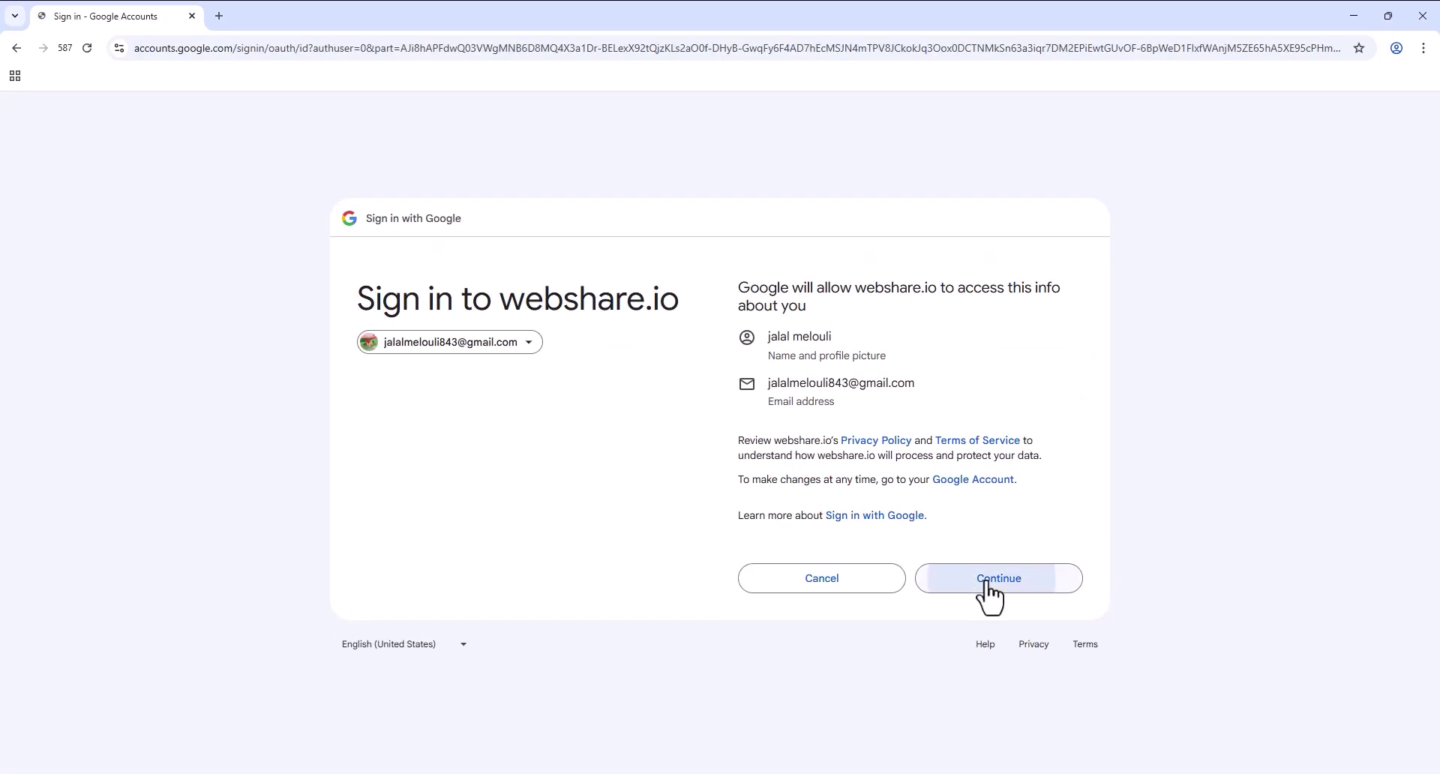
click(988, 593)
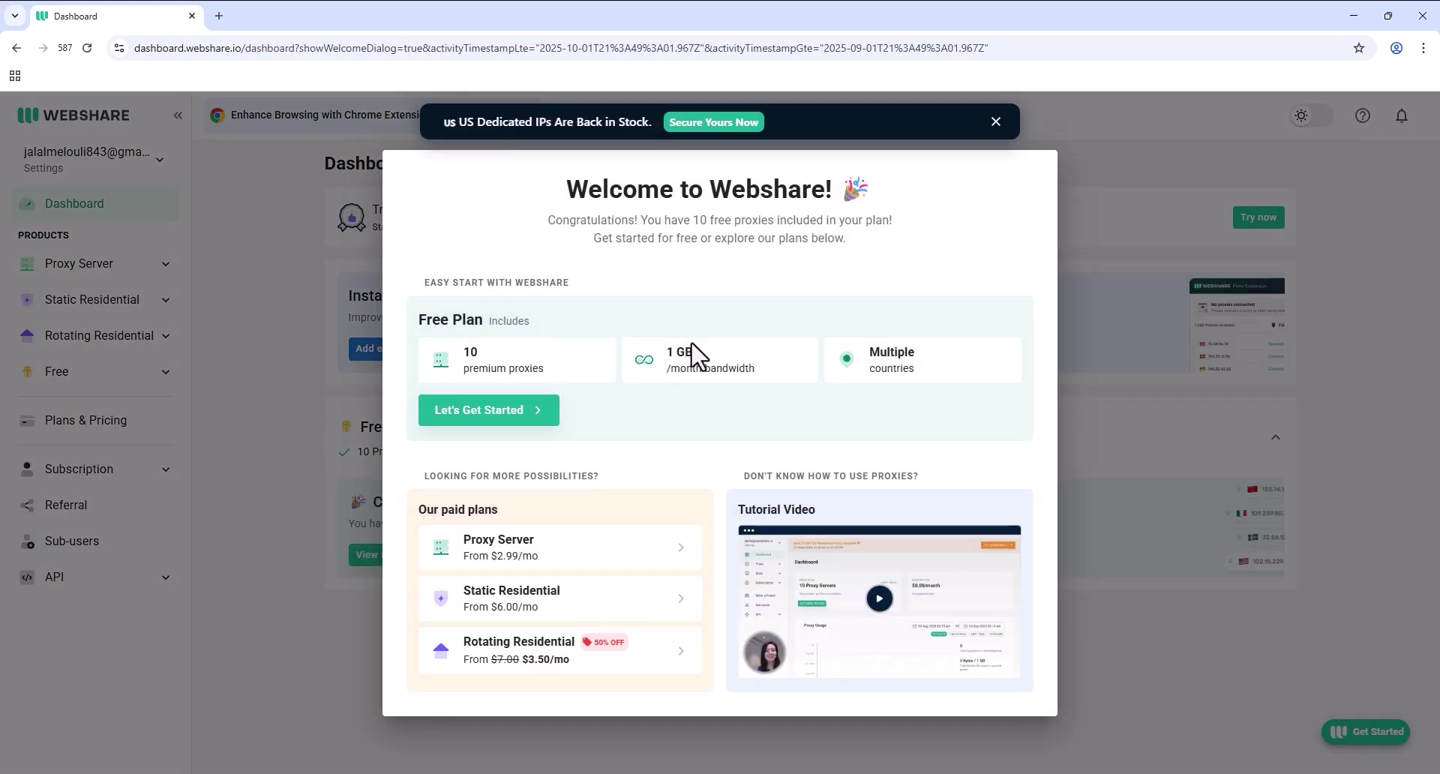
click(995, 122)
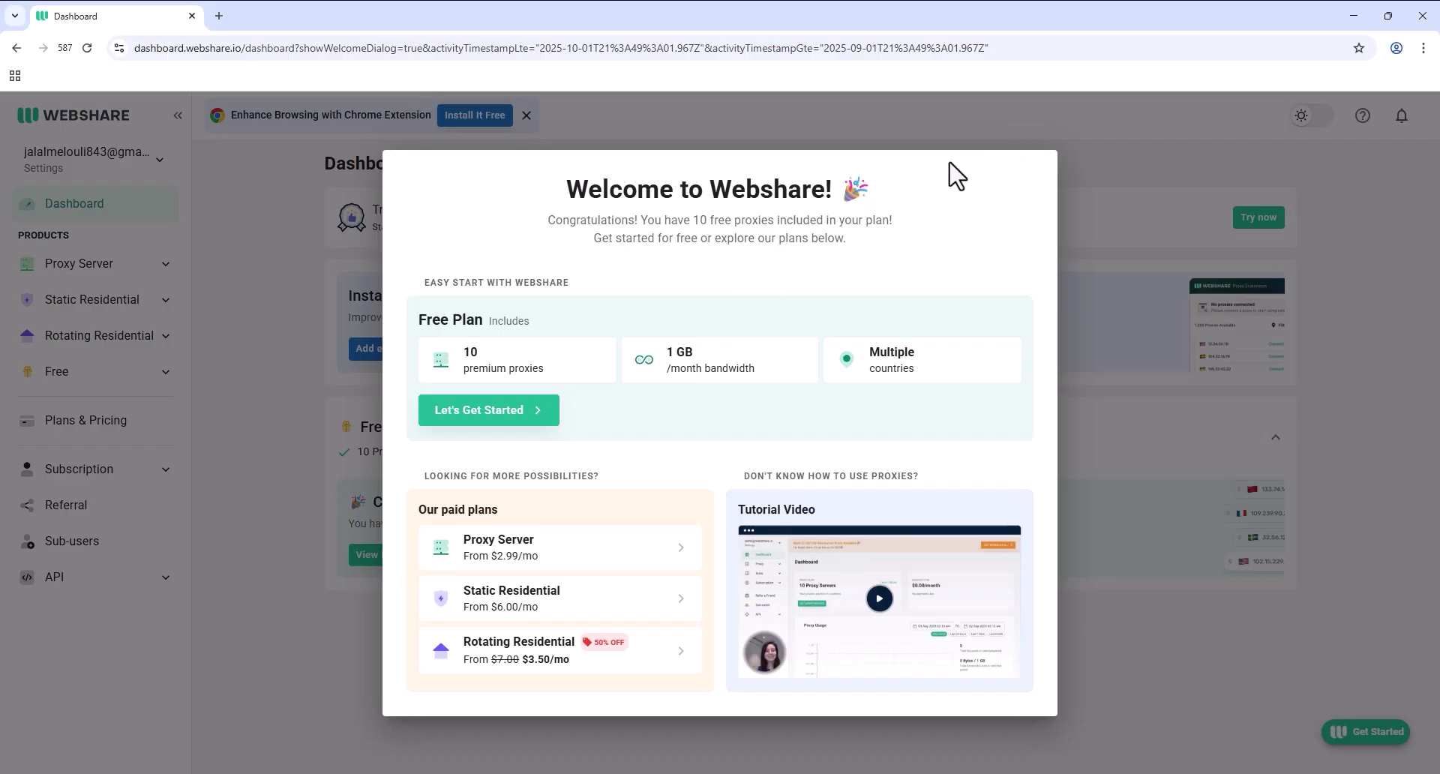
click(474, 412)
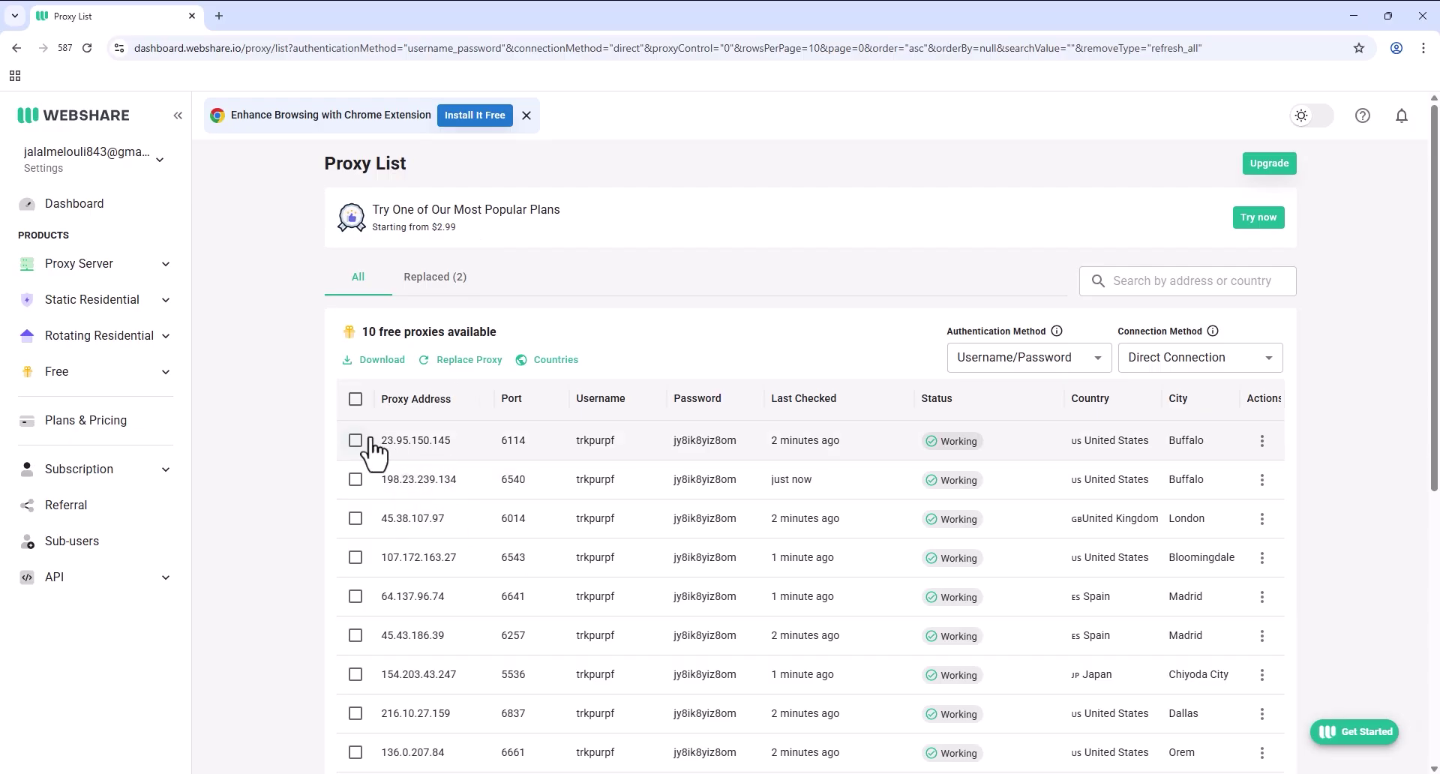
Examine the free proxy list, checking the first proxy's address, city, username and password fields.
click(450, 453)
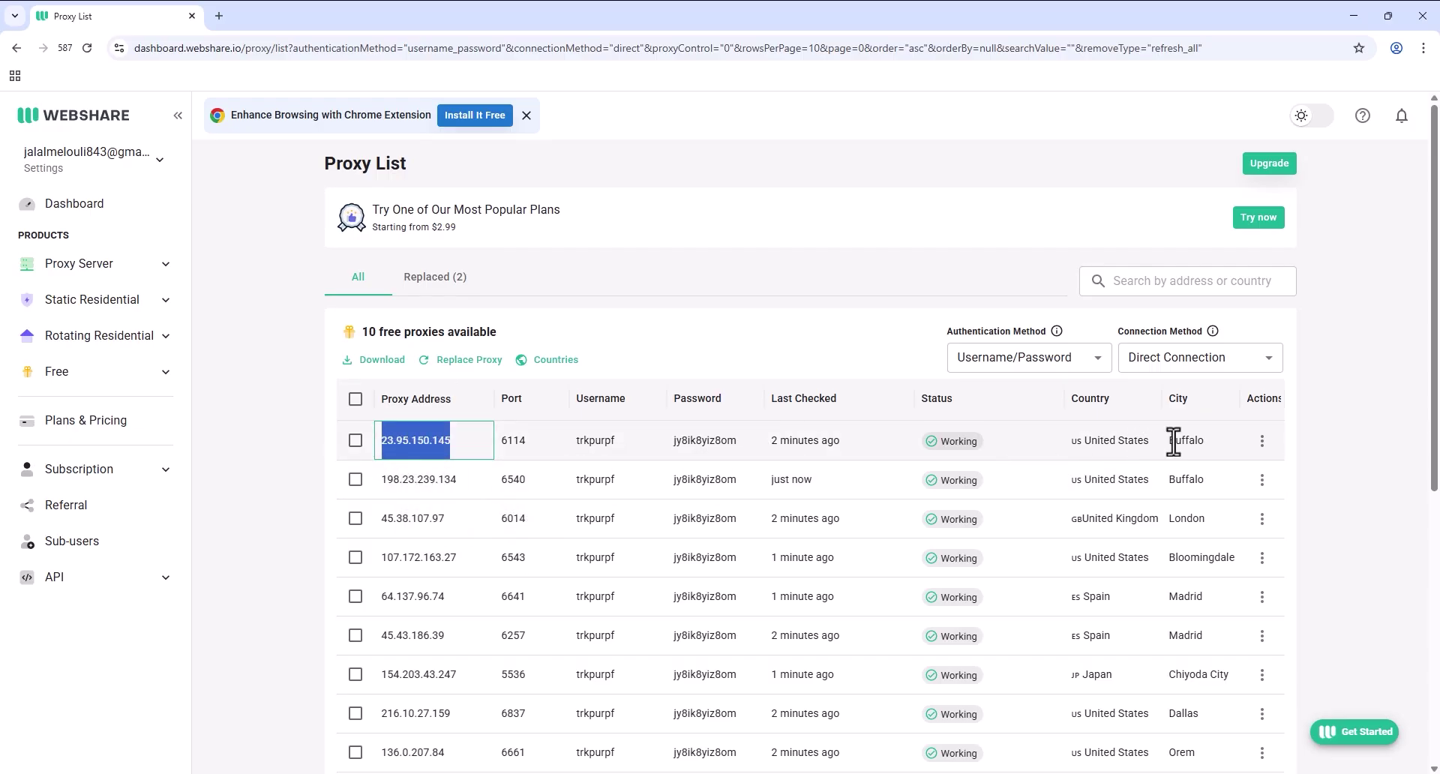
click(1205, 443)
click(596, 443)
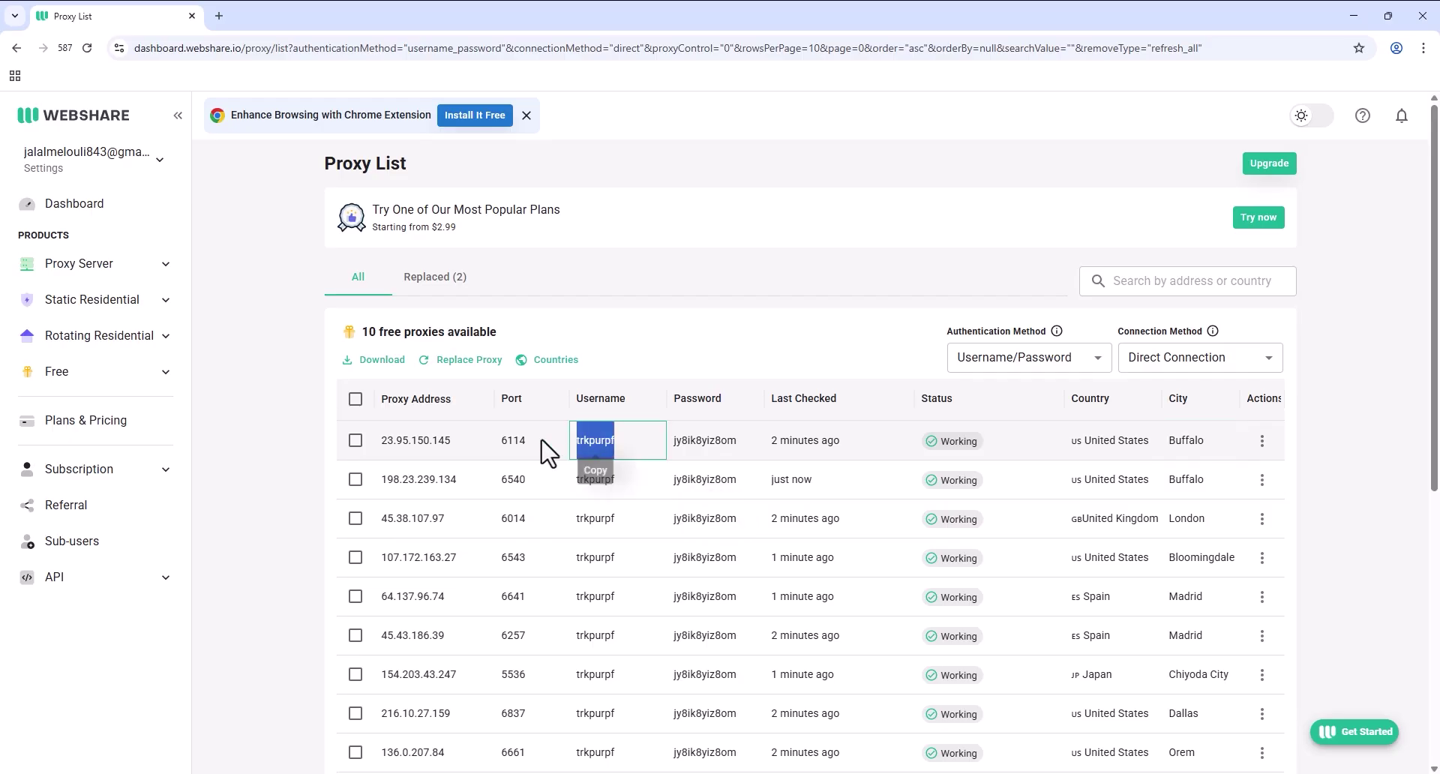
click(679, 450)
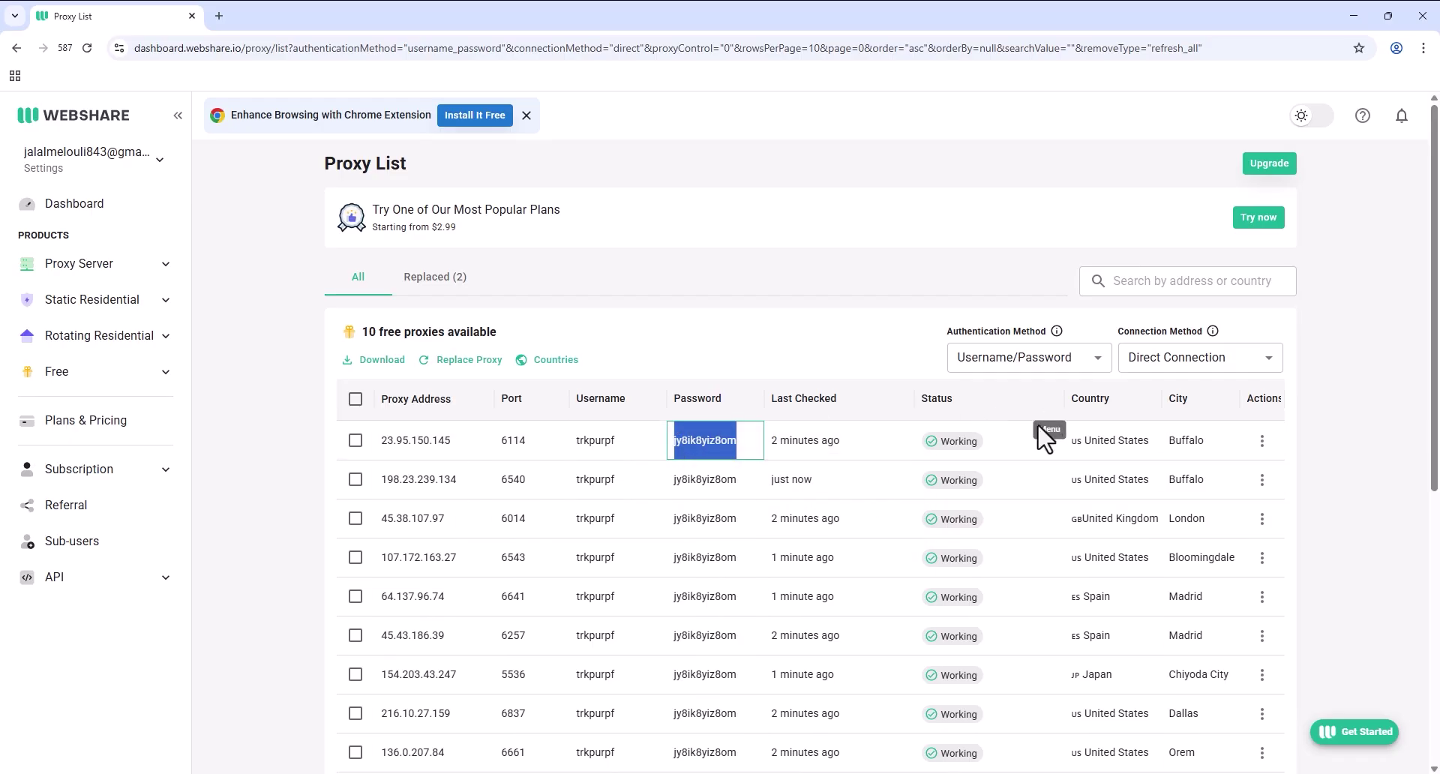
scroll(1192, 427, down, 1)
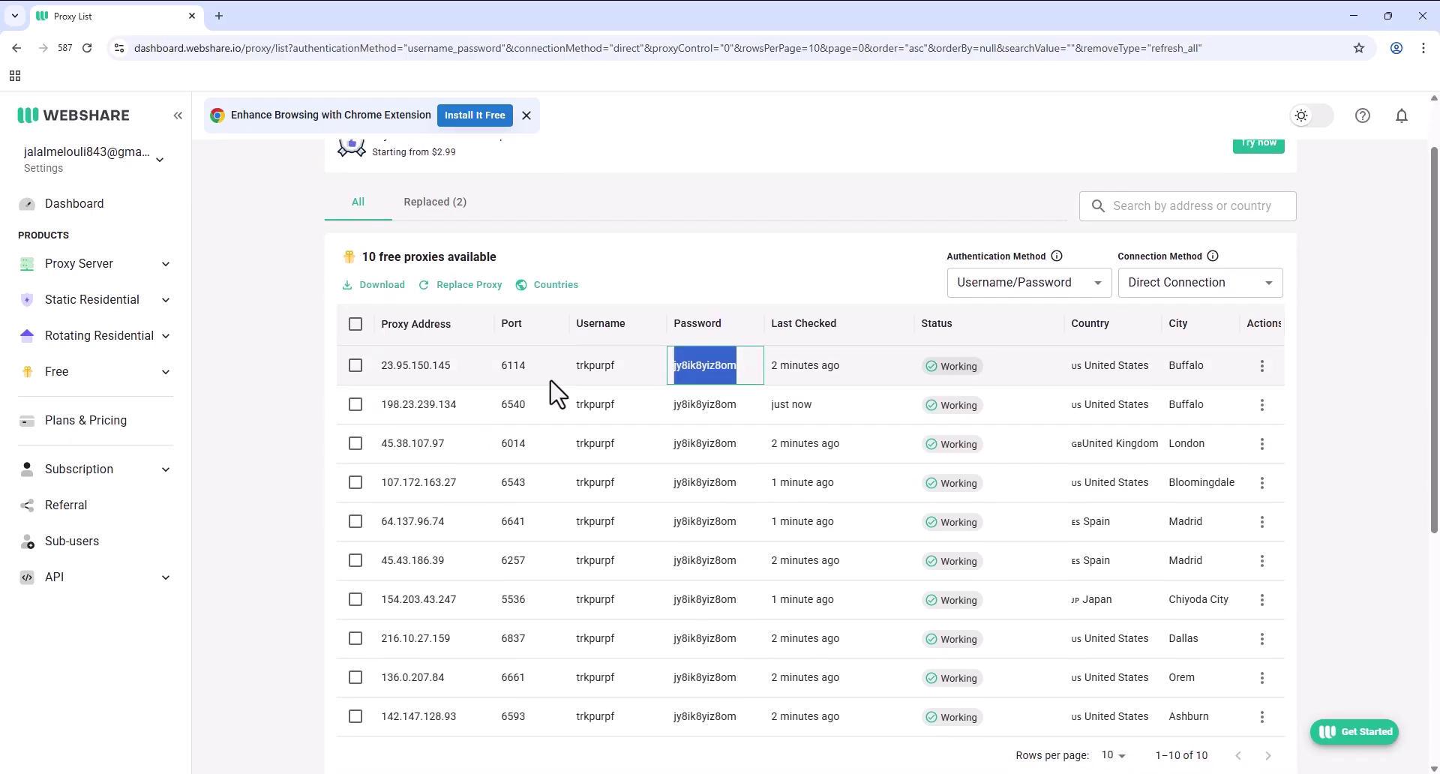
scroll(562, 405, down, 3)
scroll(567, 409, up, 3)
click(1313, 364)
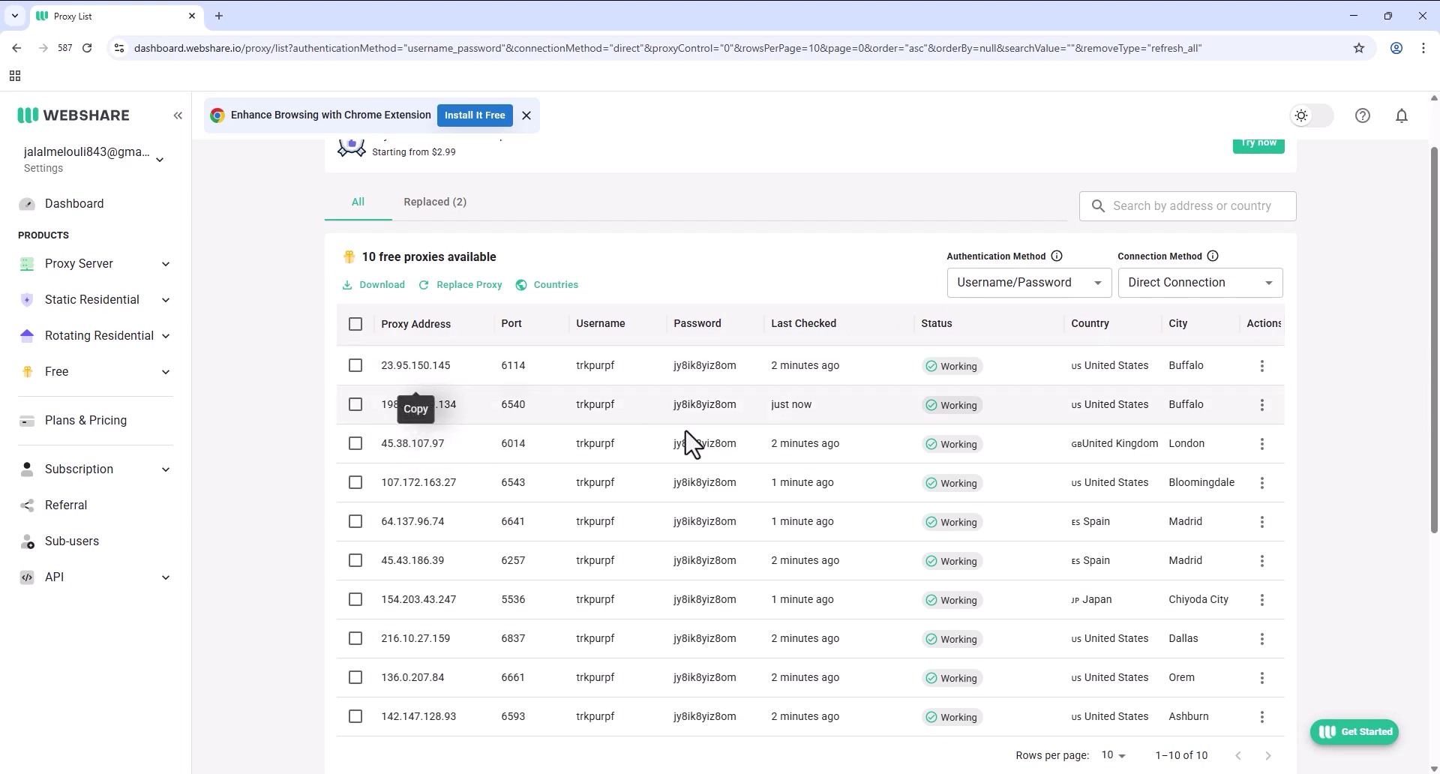
scroll(705, 450, down, 3)
scroll(713, 461, up, 3)
Download all listed free proxies as a text file and open the file.
click(355, 329)
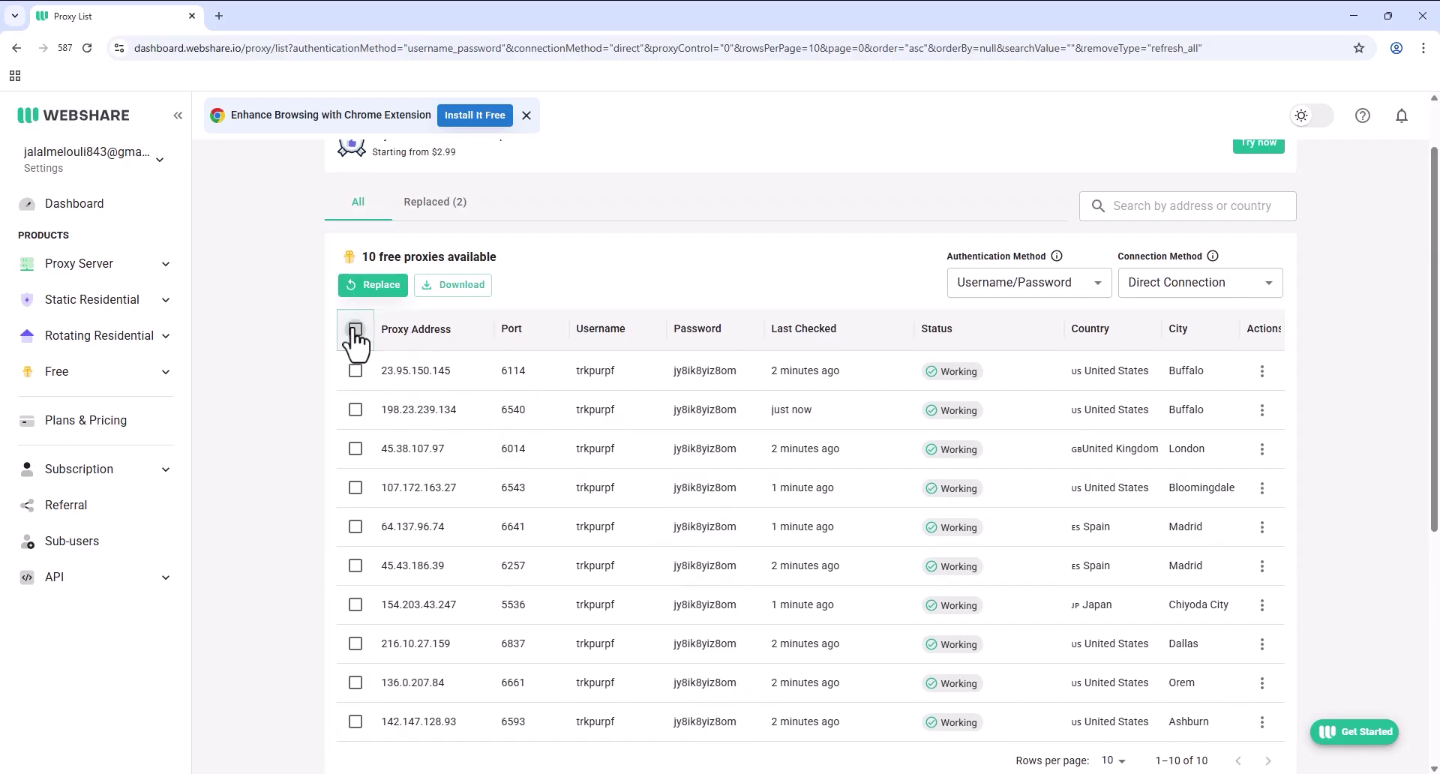
click(456, 286)
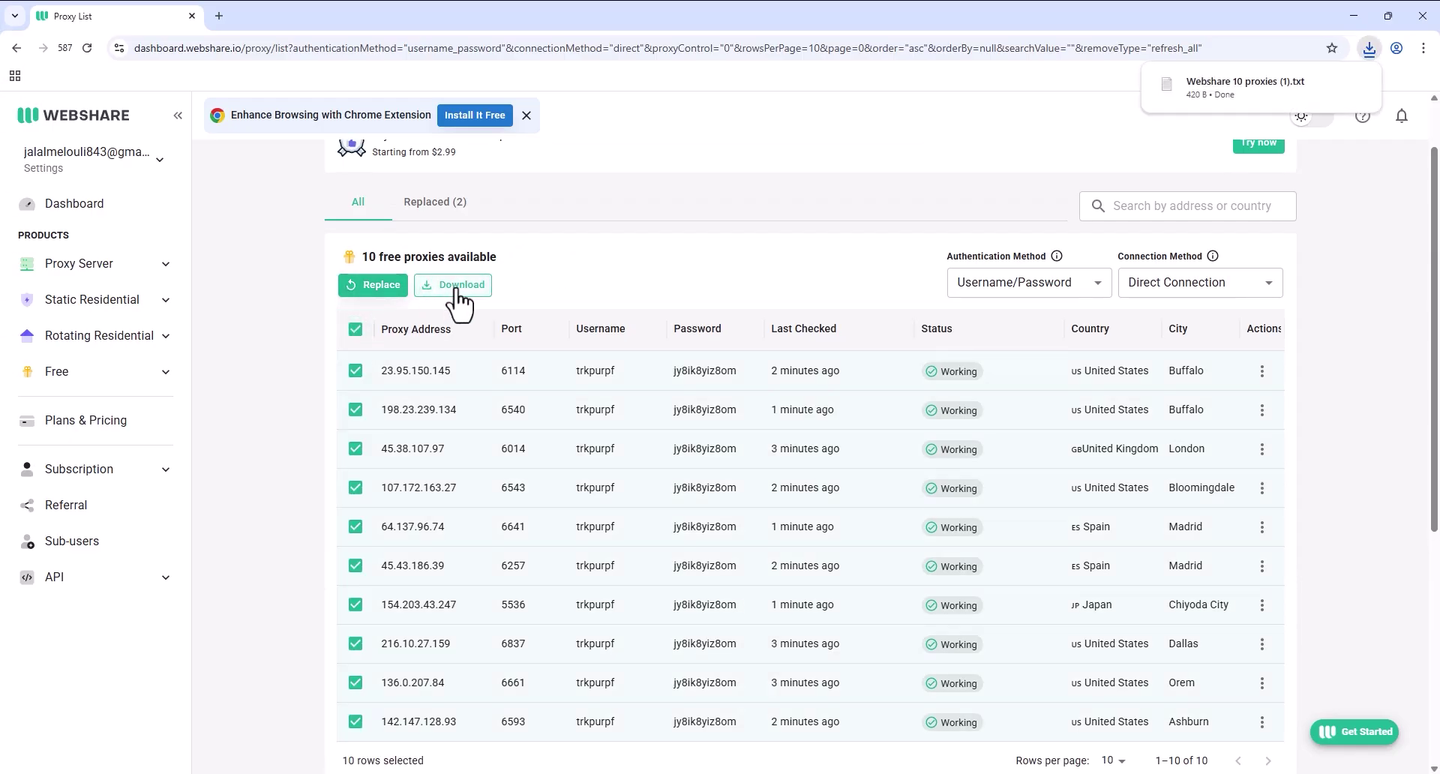
click(1275, 91)
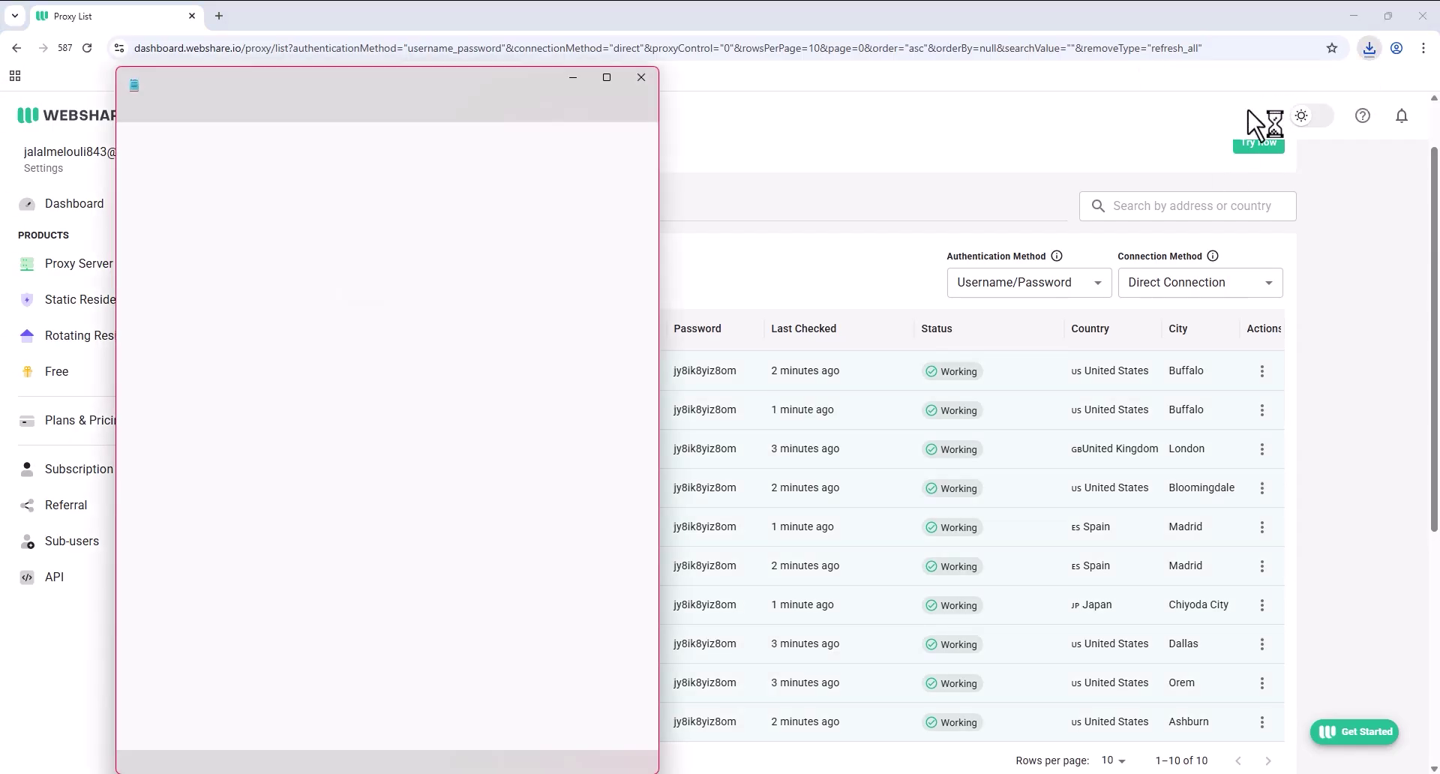
Examine the address, port and login parts of the first proxy line in the text file, and close the file.
drag(465, 324, 110, 159)
click(215, 154)
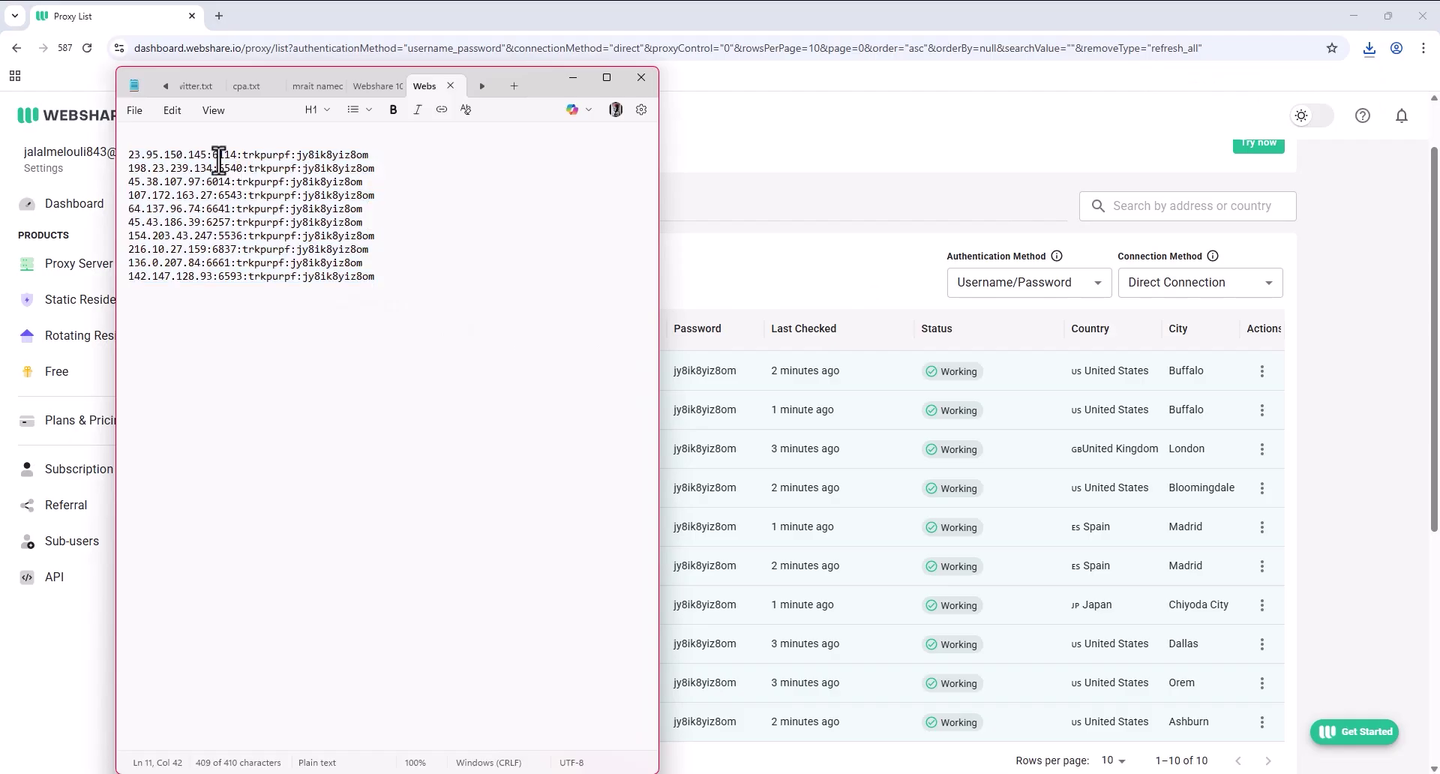
drag(235, 155, 97, 158)
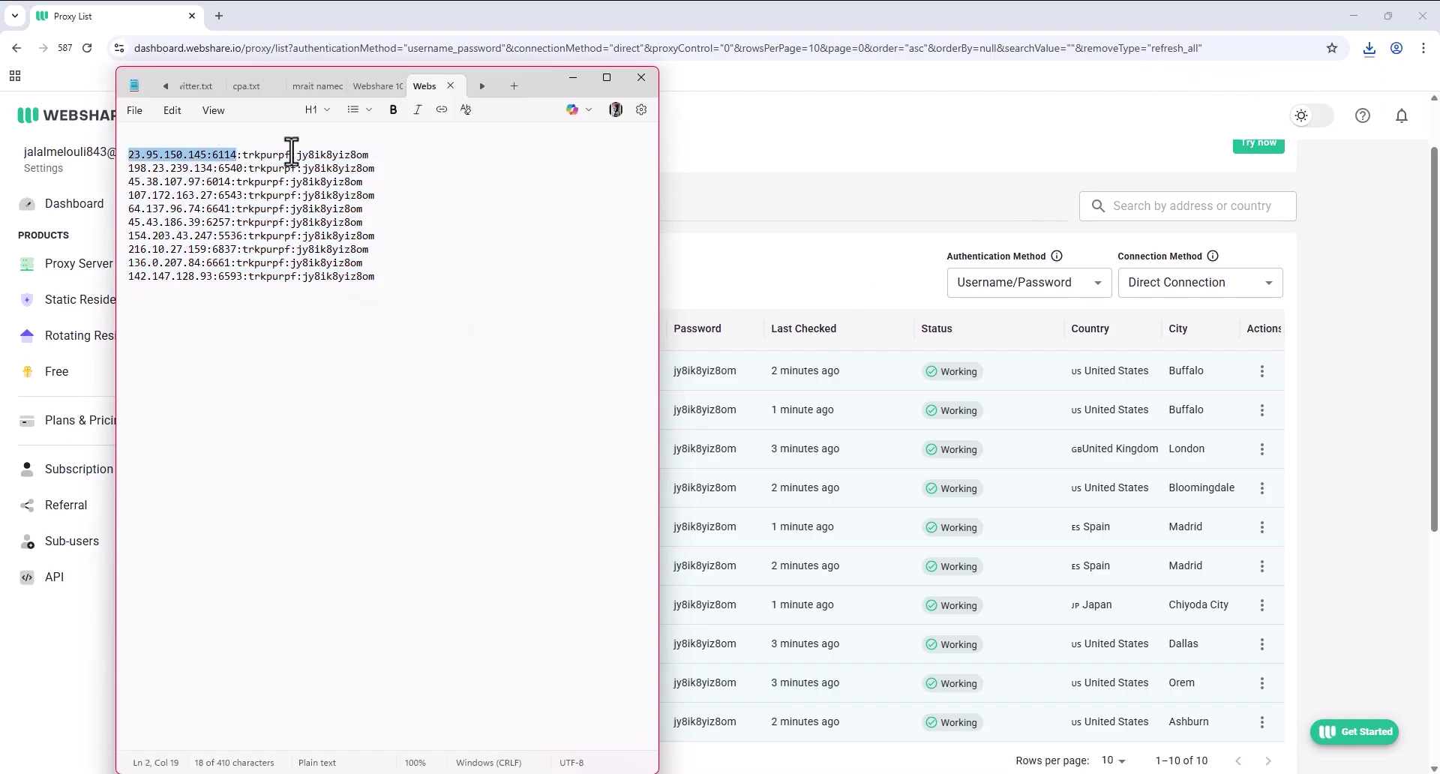
drag(320, 154, 363, 155)
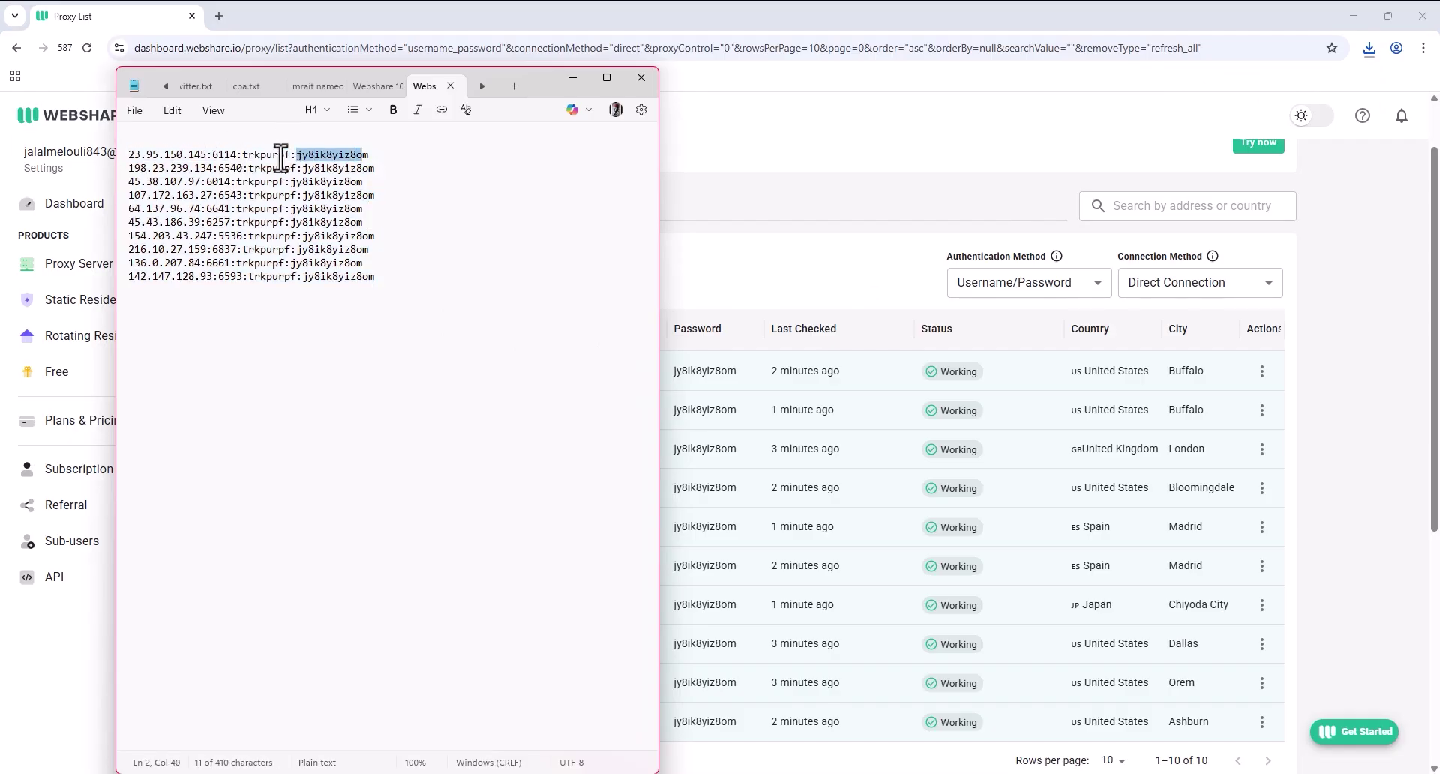
drag(237, 154, 211, 155)
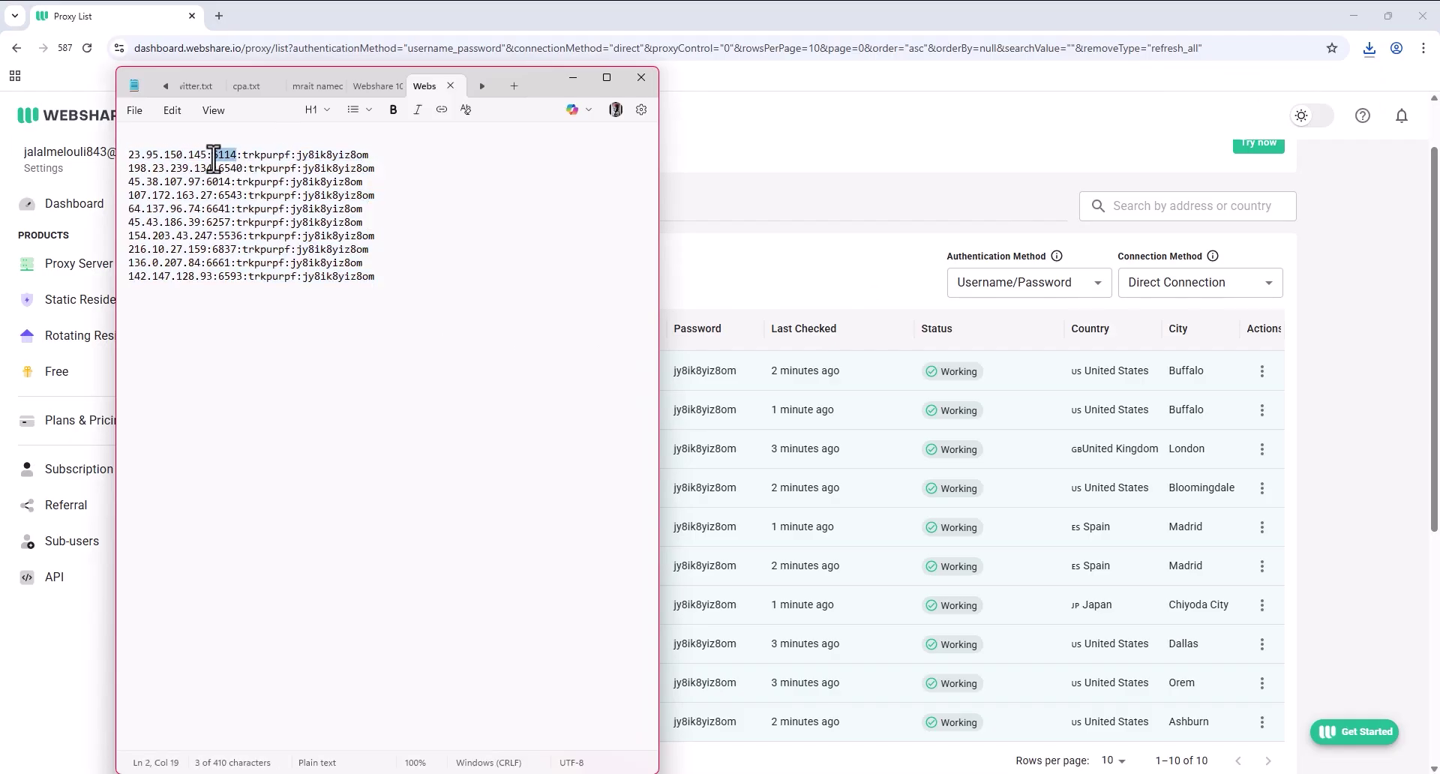
click(641, 78)
scroll(783, 304, up, 1)
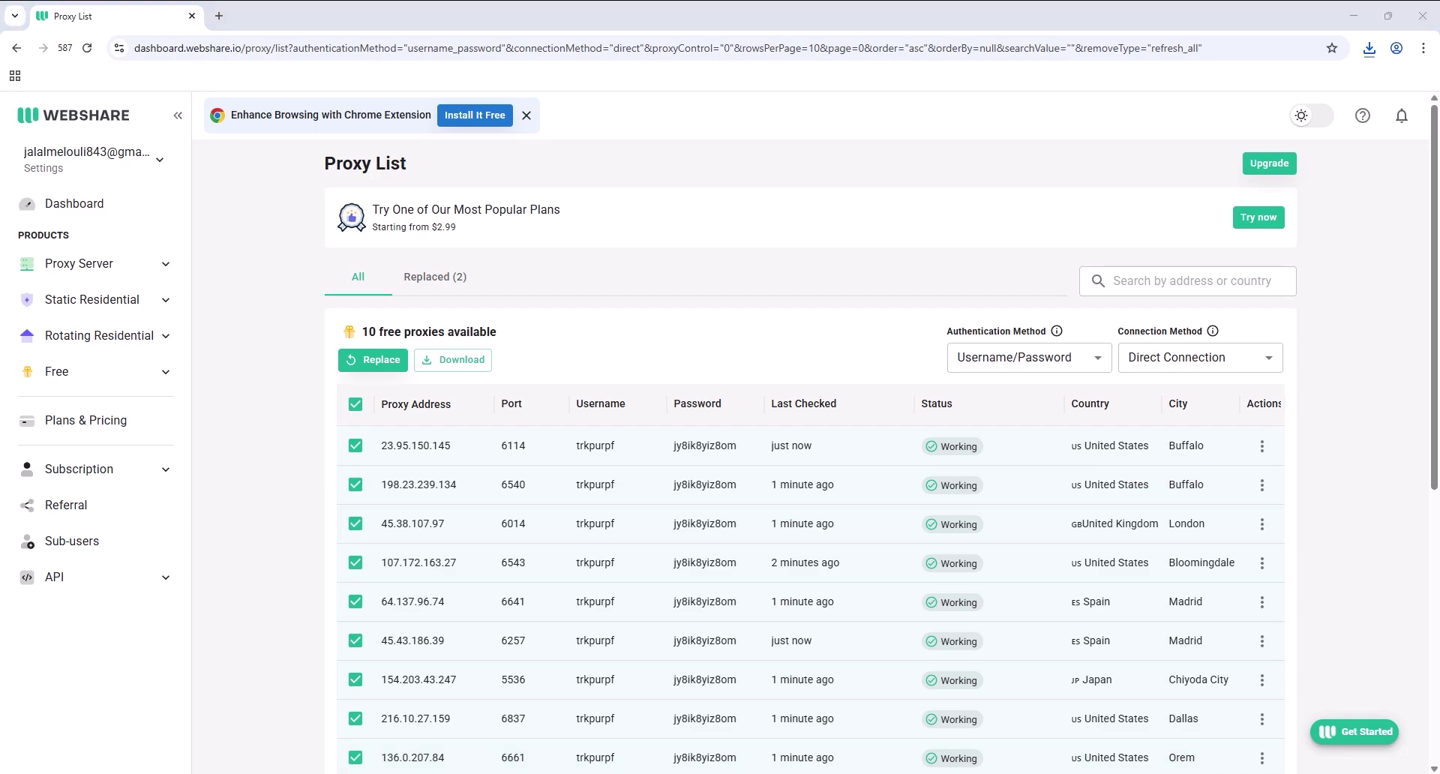
Switch to RoxyBrowser and test all proxies in its proxy list, checking the results down the list.
key(alt+Tab)
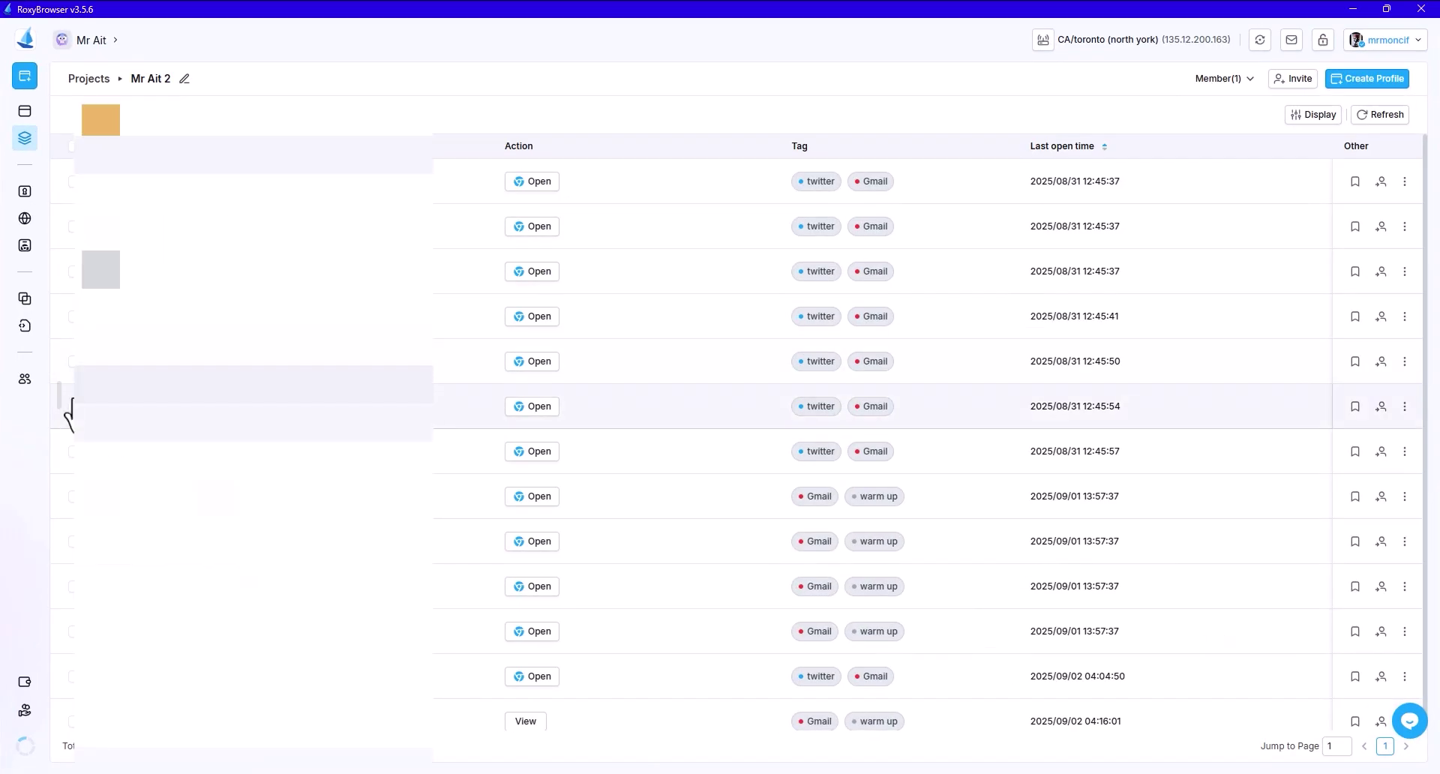
click(46, 360)
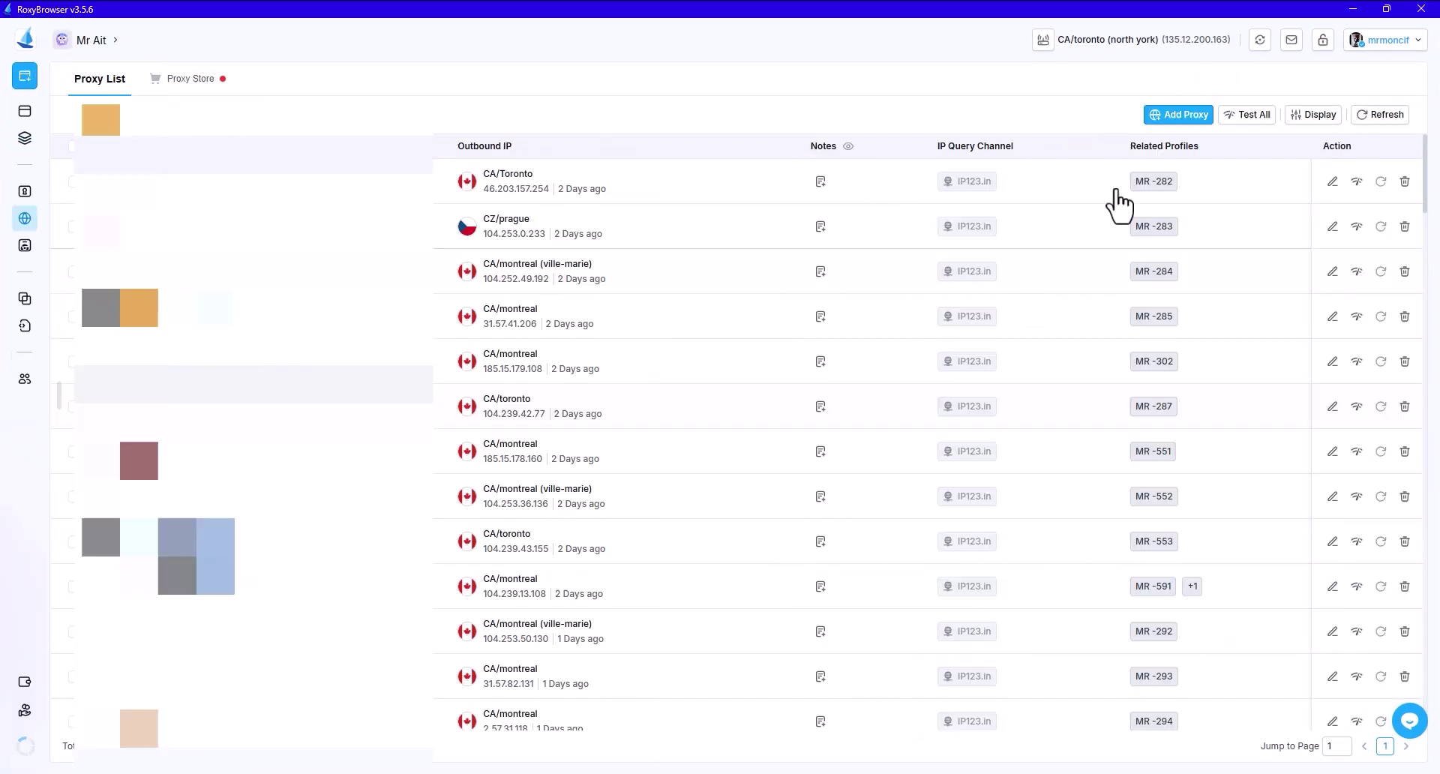
click(1243, 116)
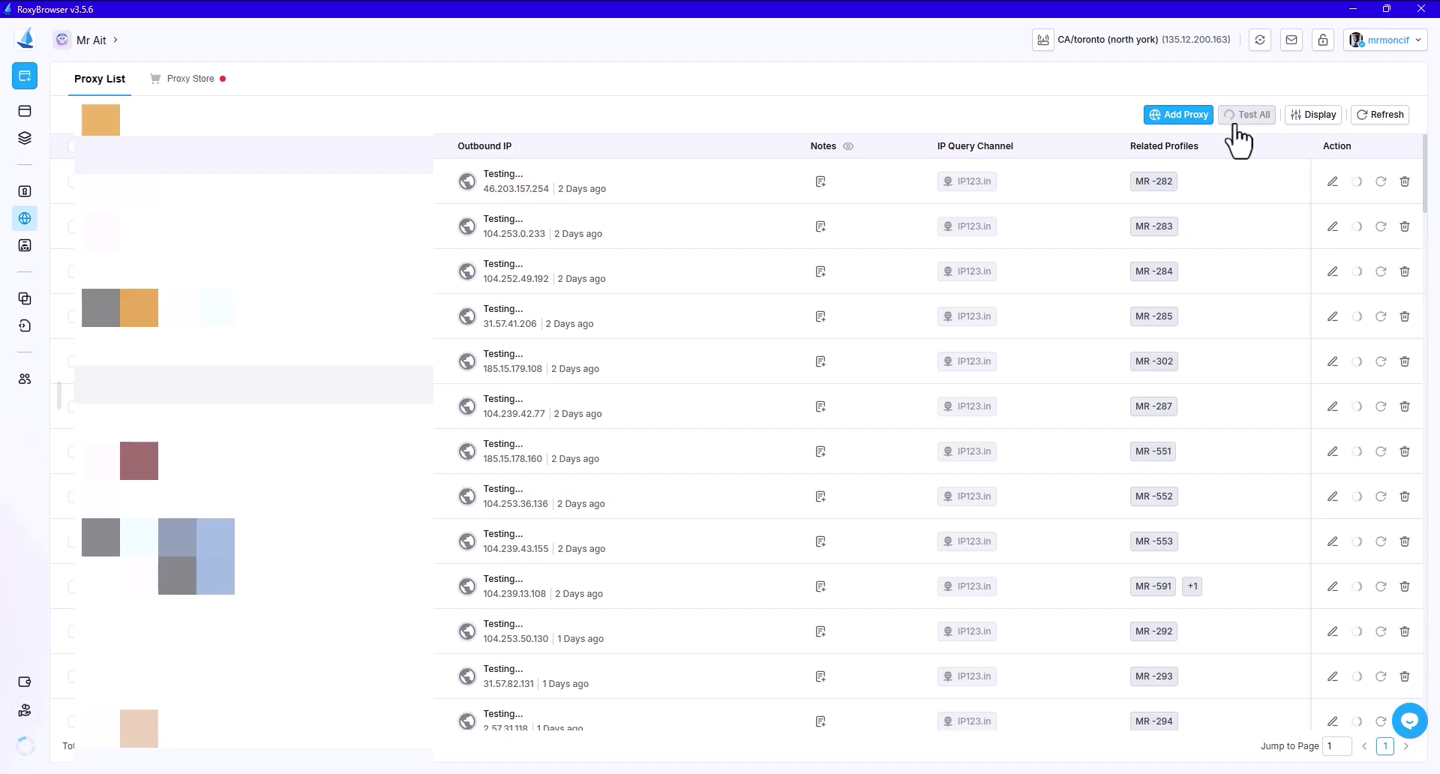
scroll(1205, 225, down, 5)
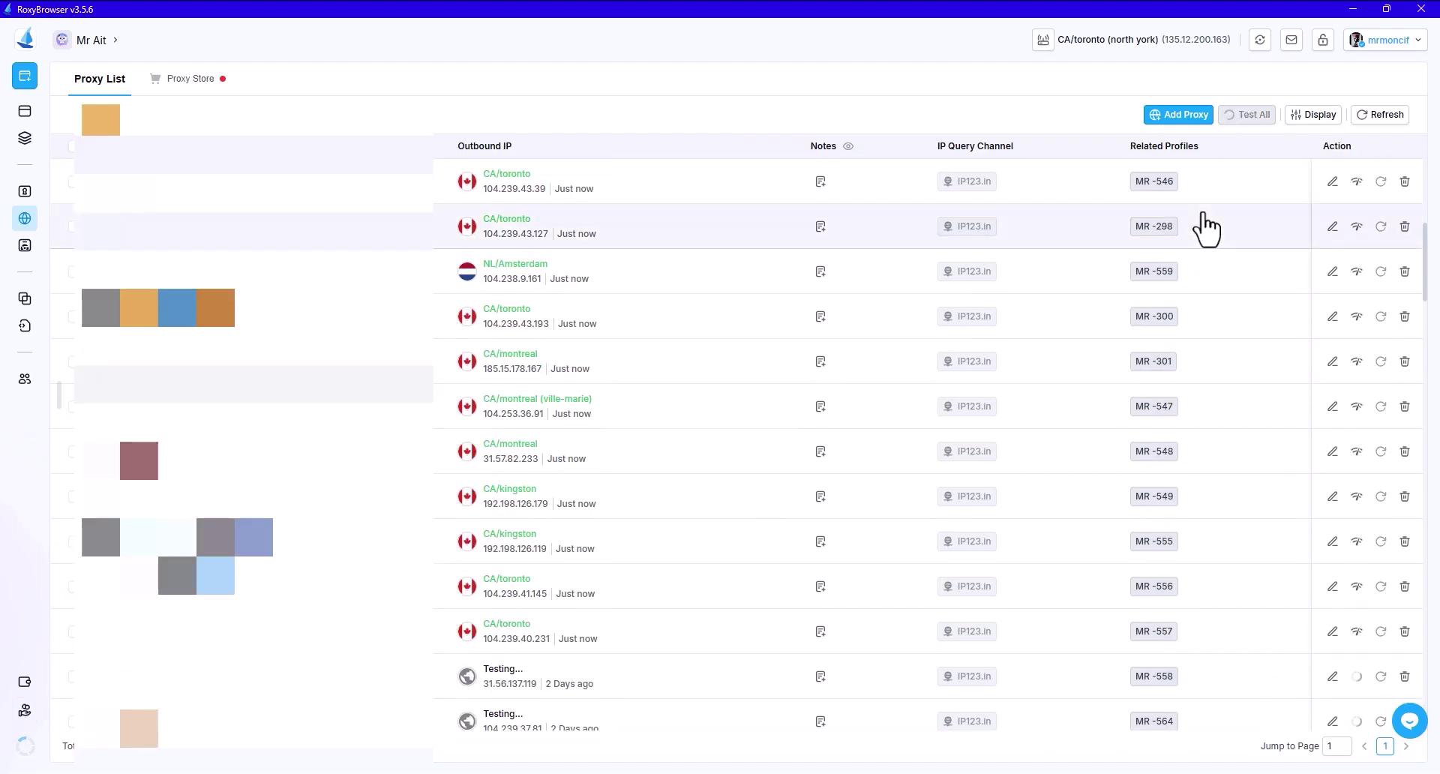
scroll(1205, 225, down, 4)
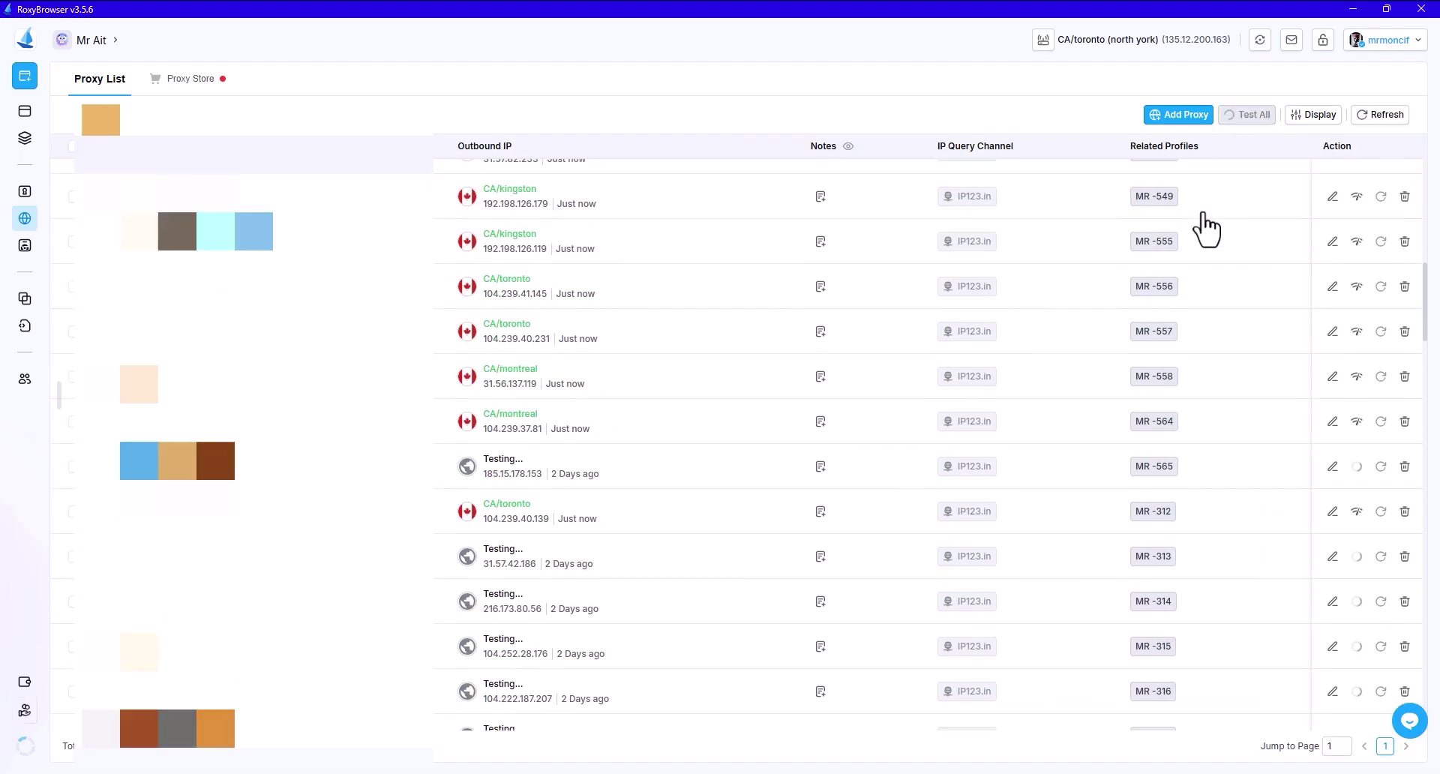
scroll(1205, 225, down, 3)
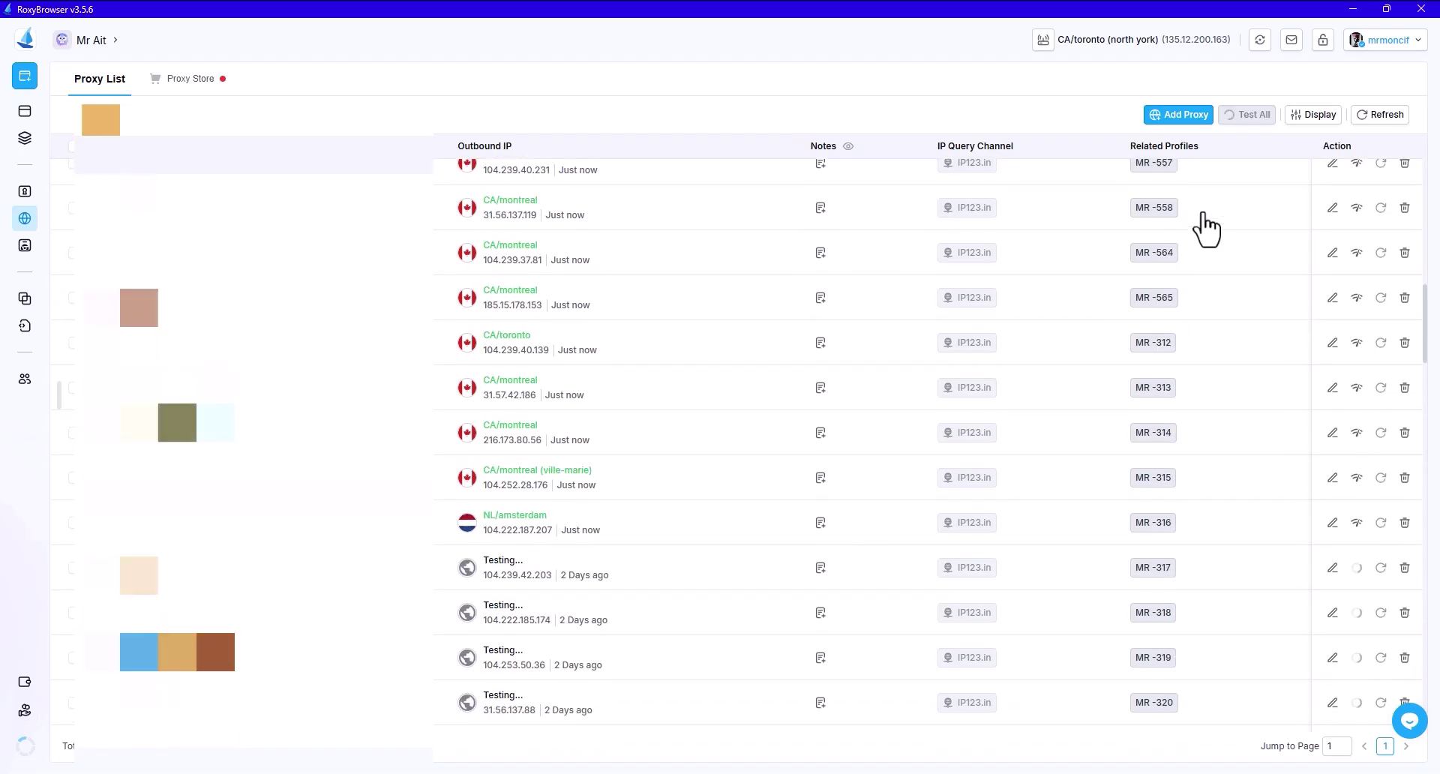
Switch back to Webshare, open the plan upgrade and compare the Private proxy level with Shared, leaving Shared selected.
click(1353, 10)
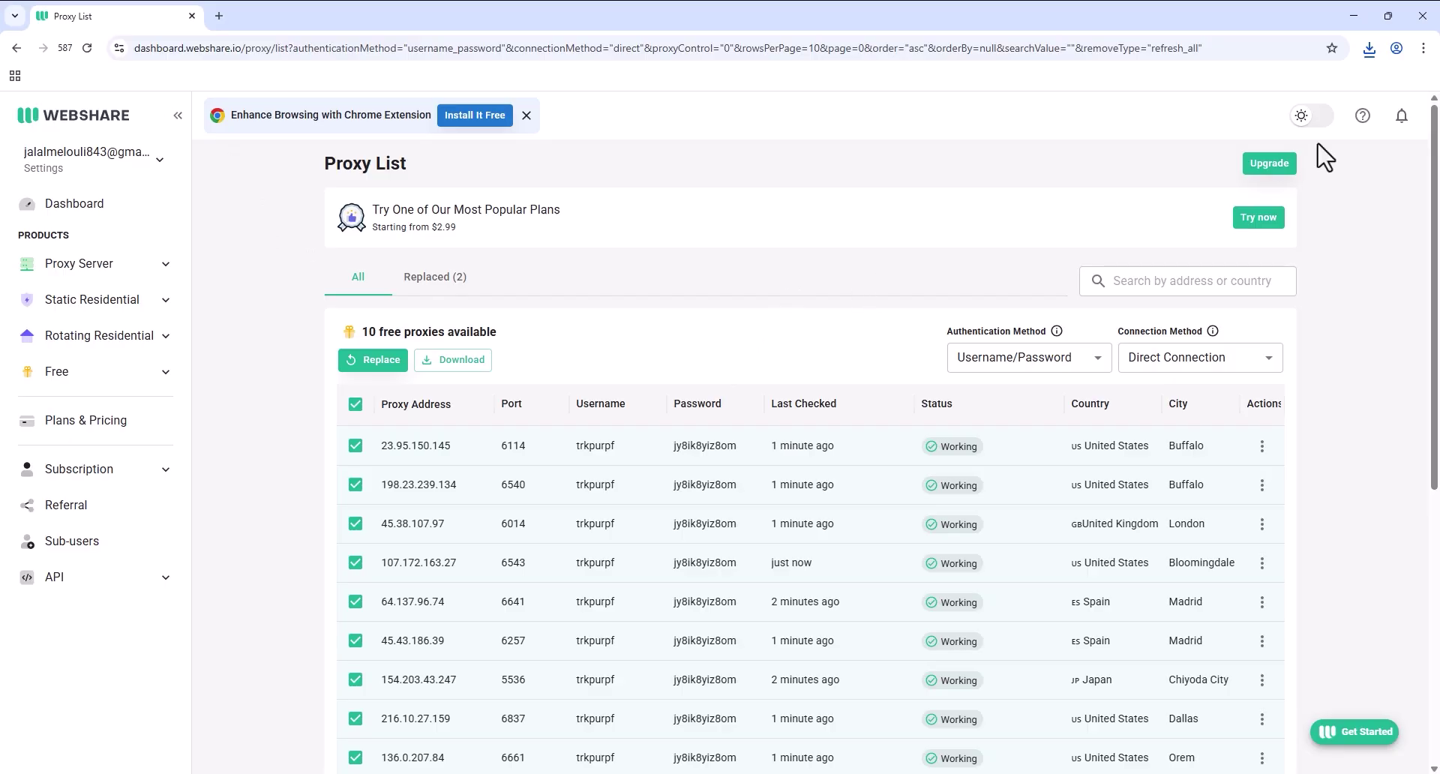
click(1269, 165)
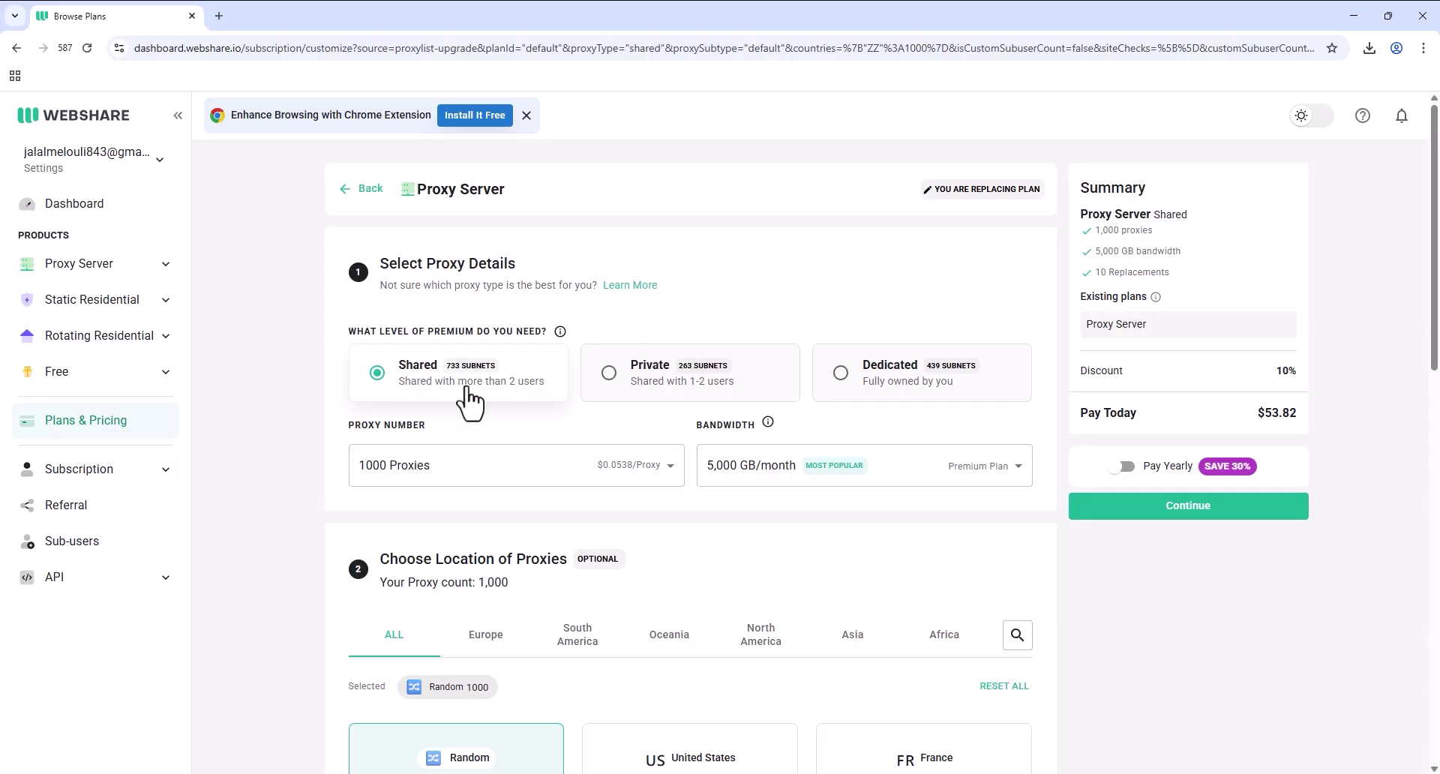
click(632, 397)
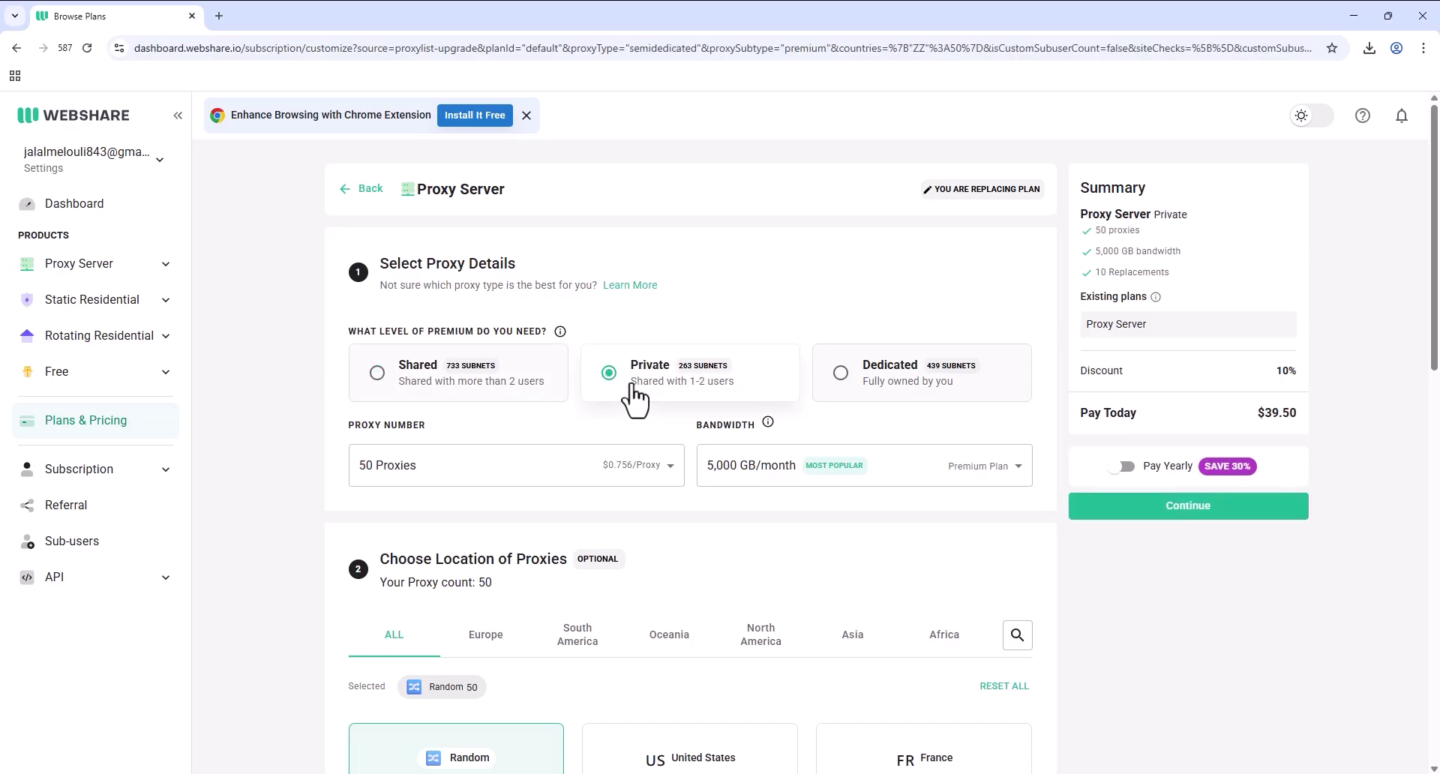
click(390, 384)
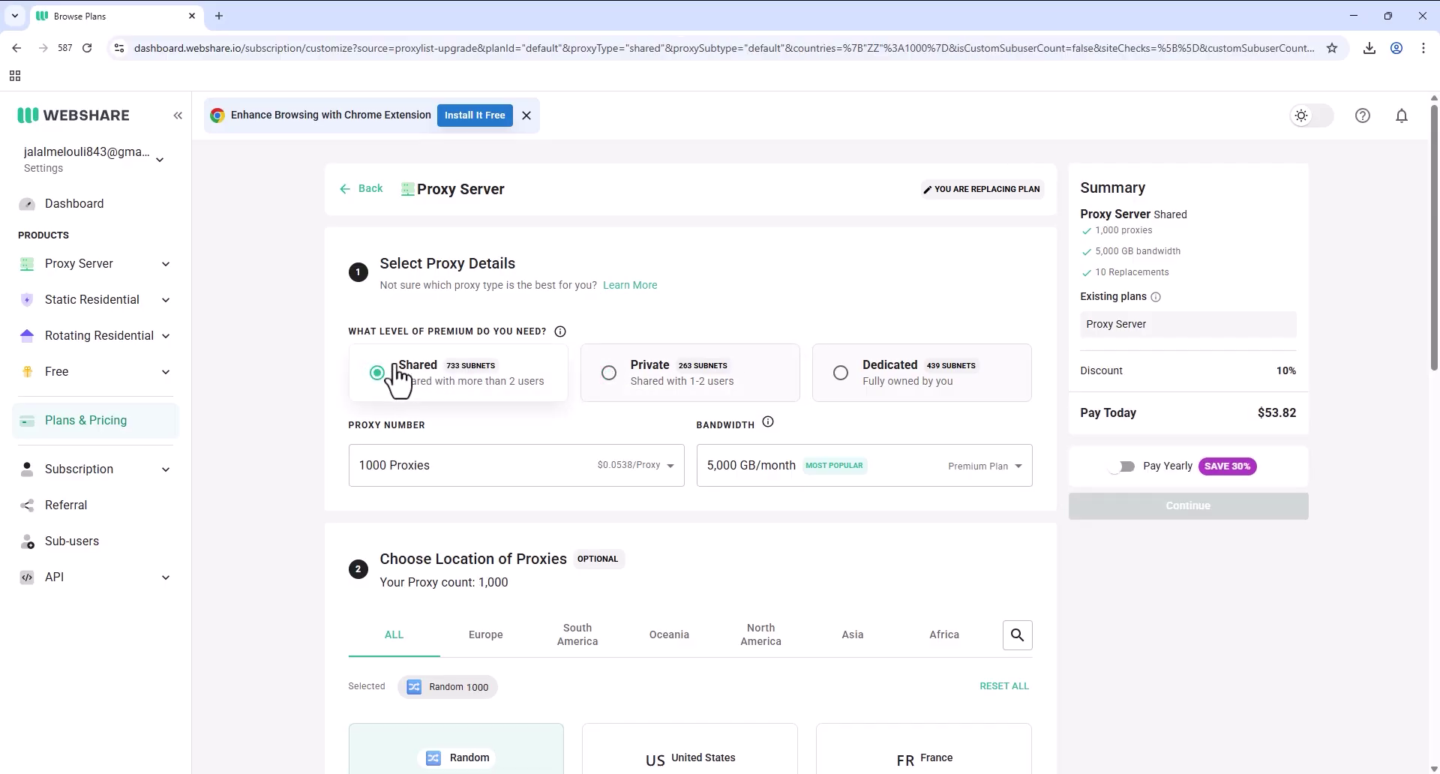
Set the Shared proxy plan to 100 proxies with 250 GB/month bandwidth.
click(459, 471)
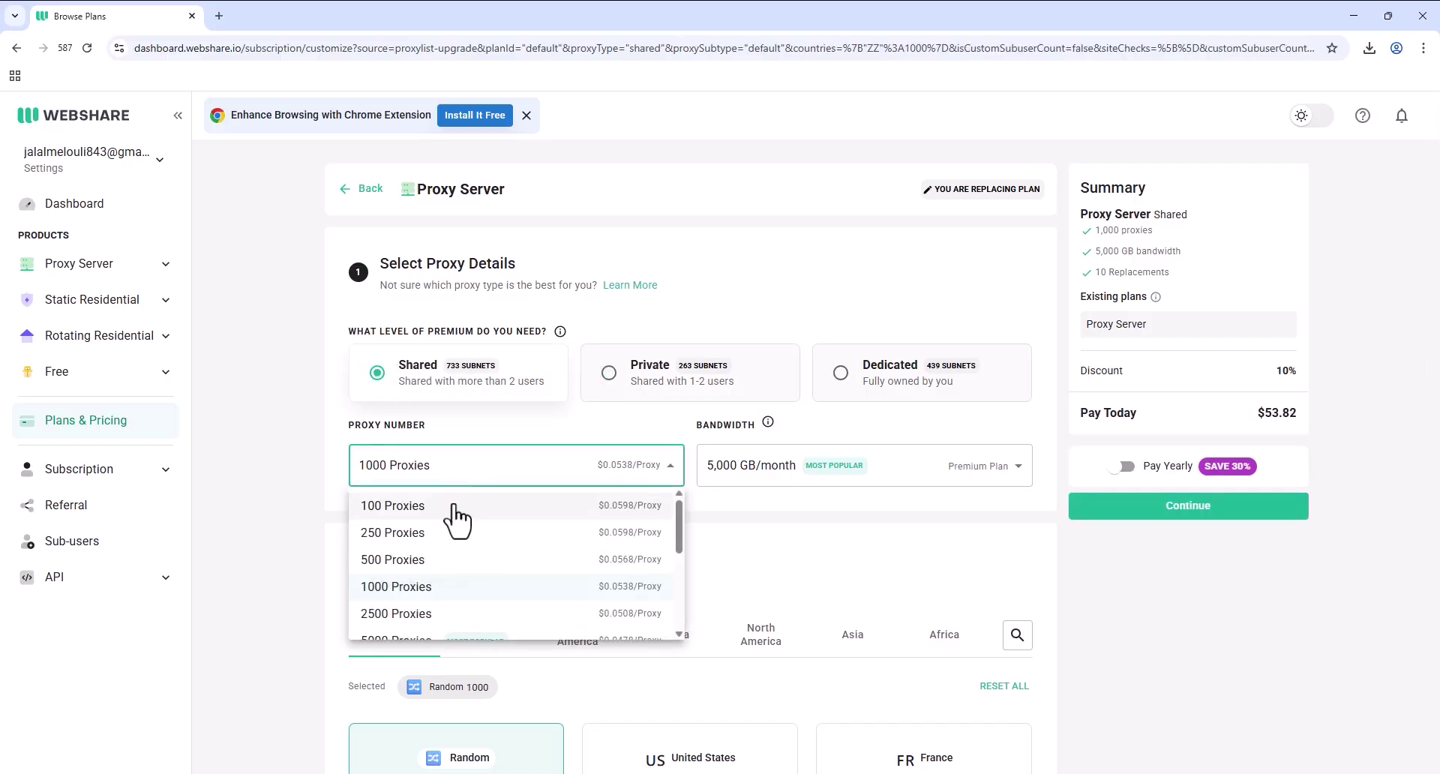
click(455, 516)
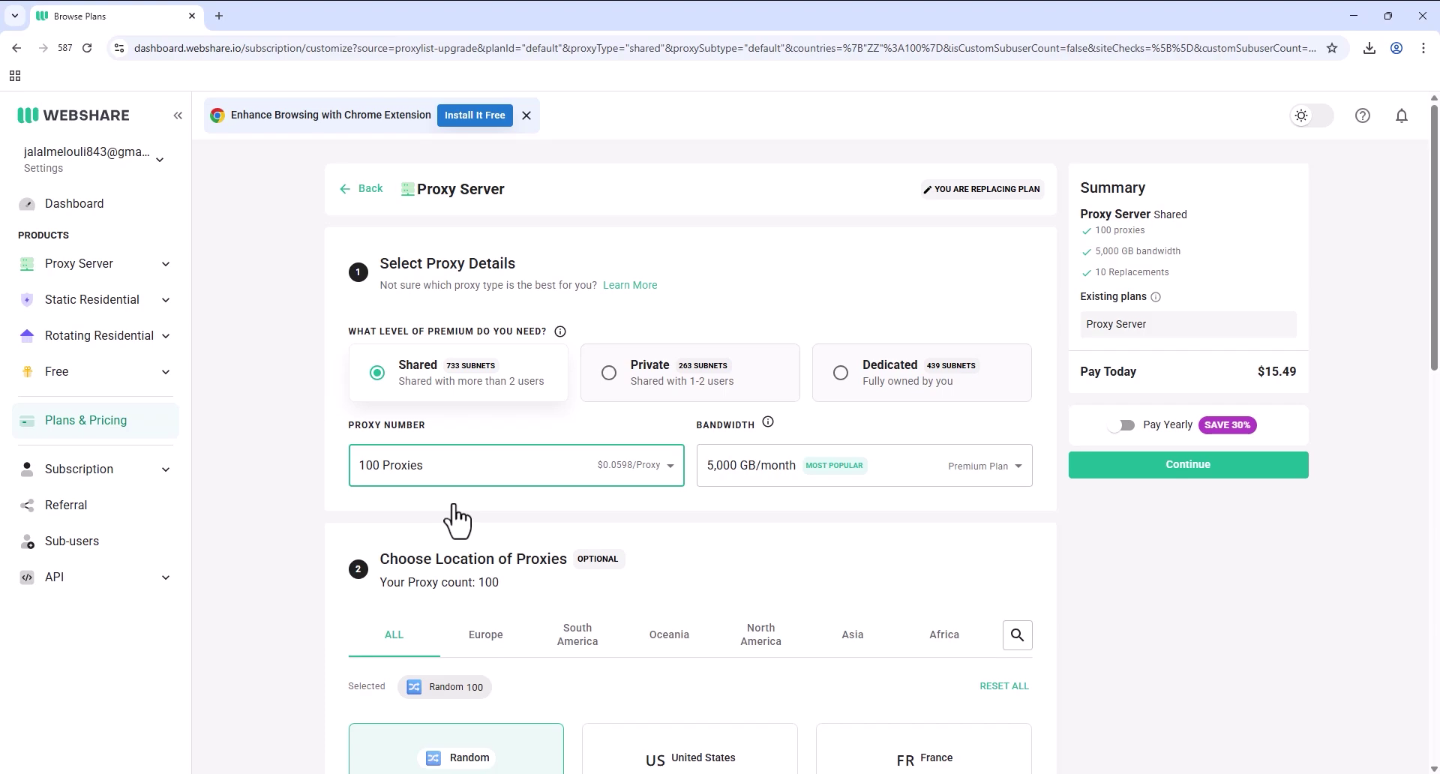
click(732, 477)
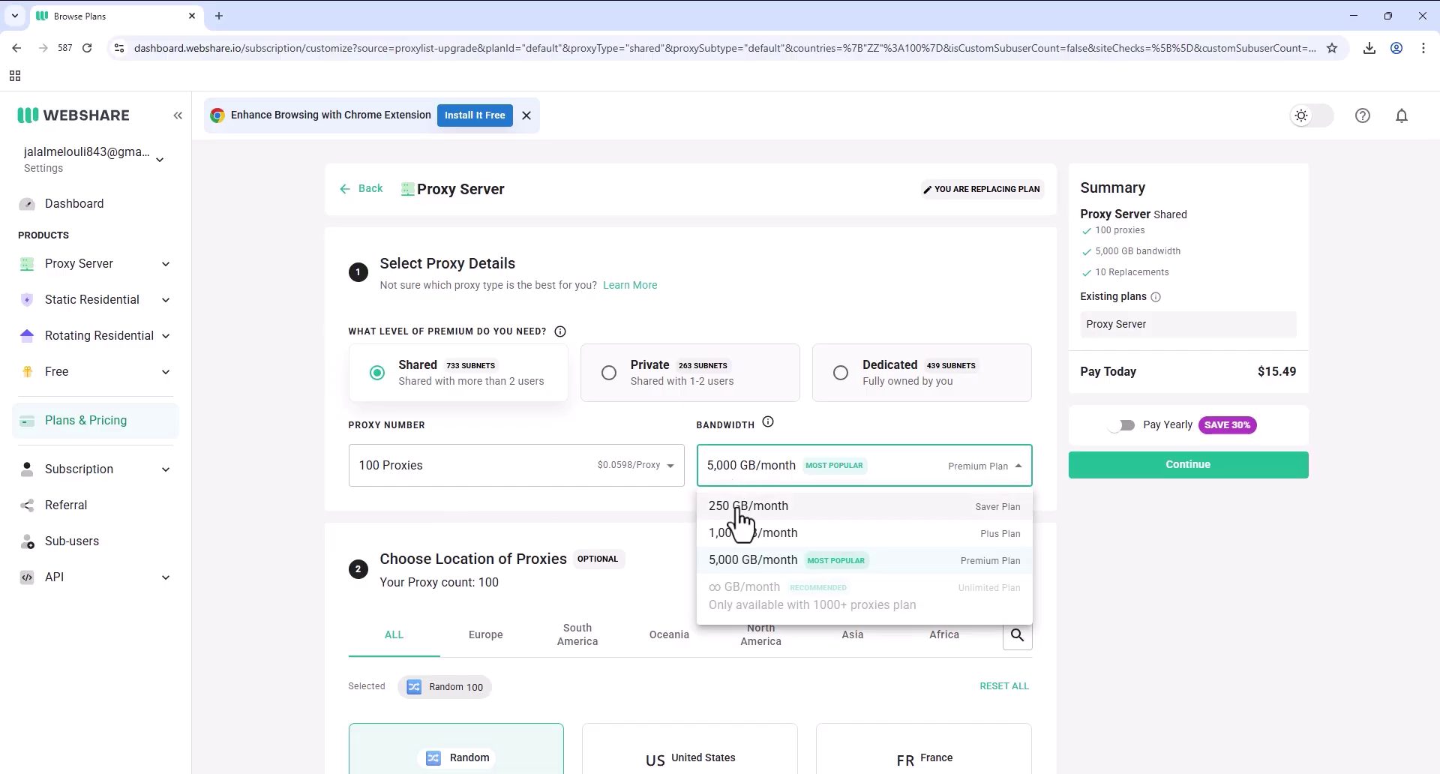
click(743, 510)
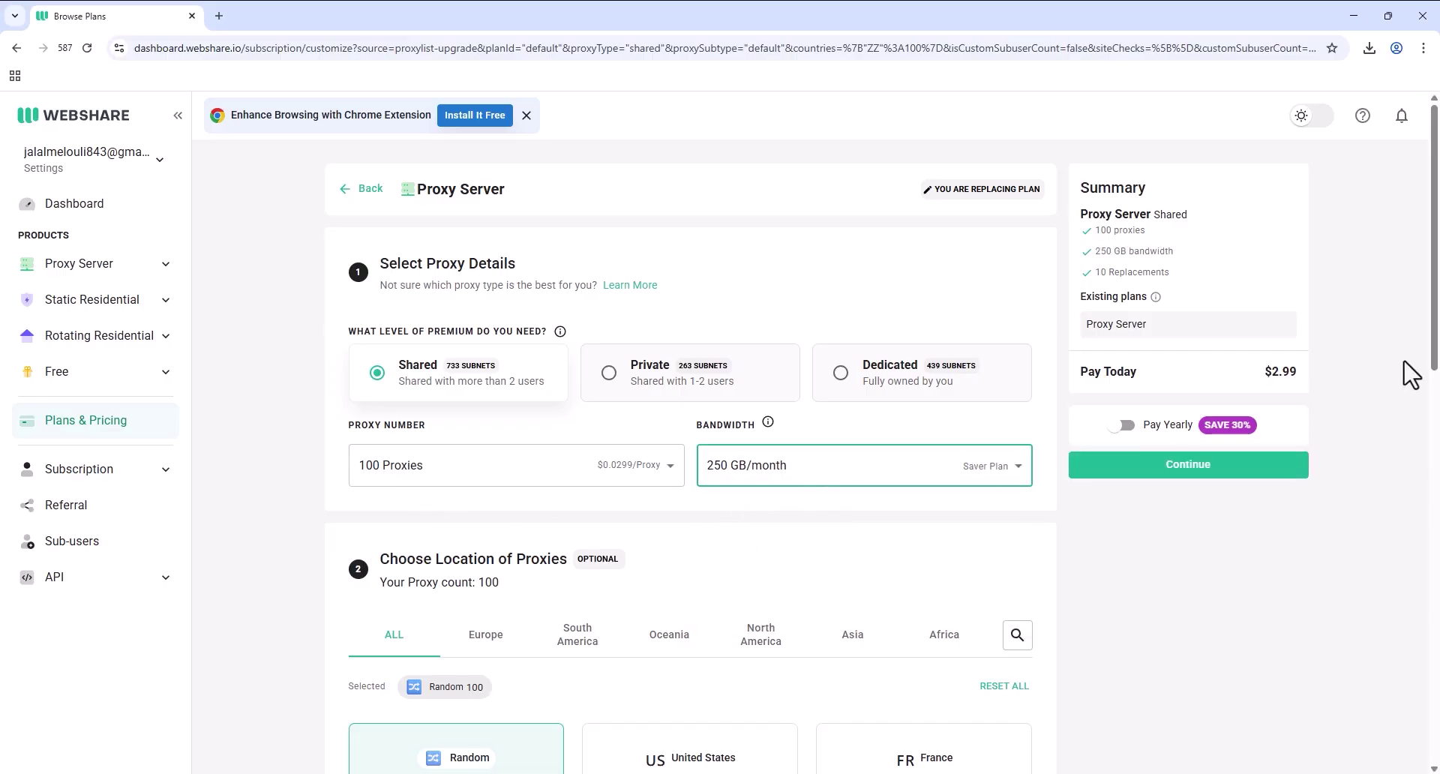
Examine the Pay Today price in the plan summary.
drag(1305, 375, 1269, 381)
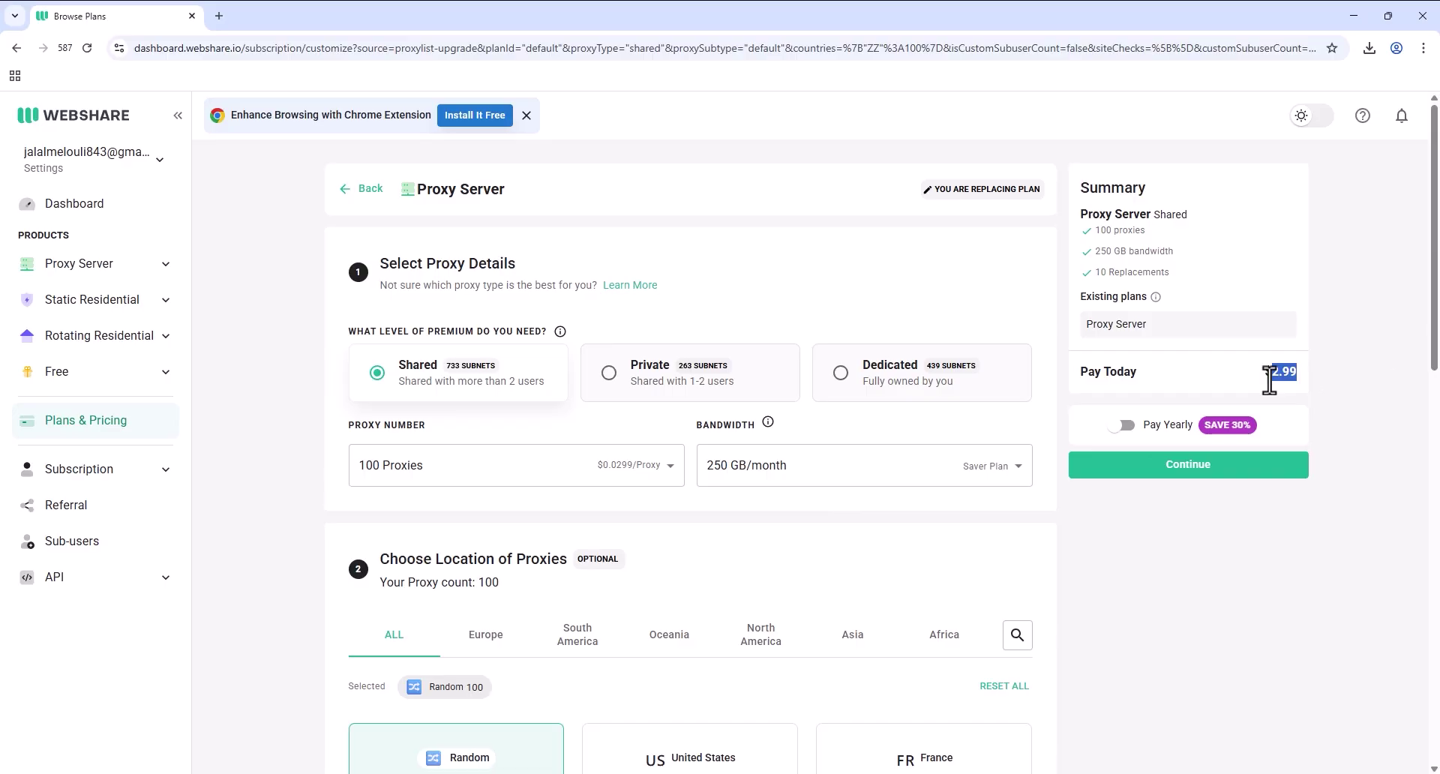
click(1362, 406)
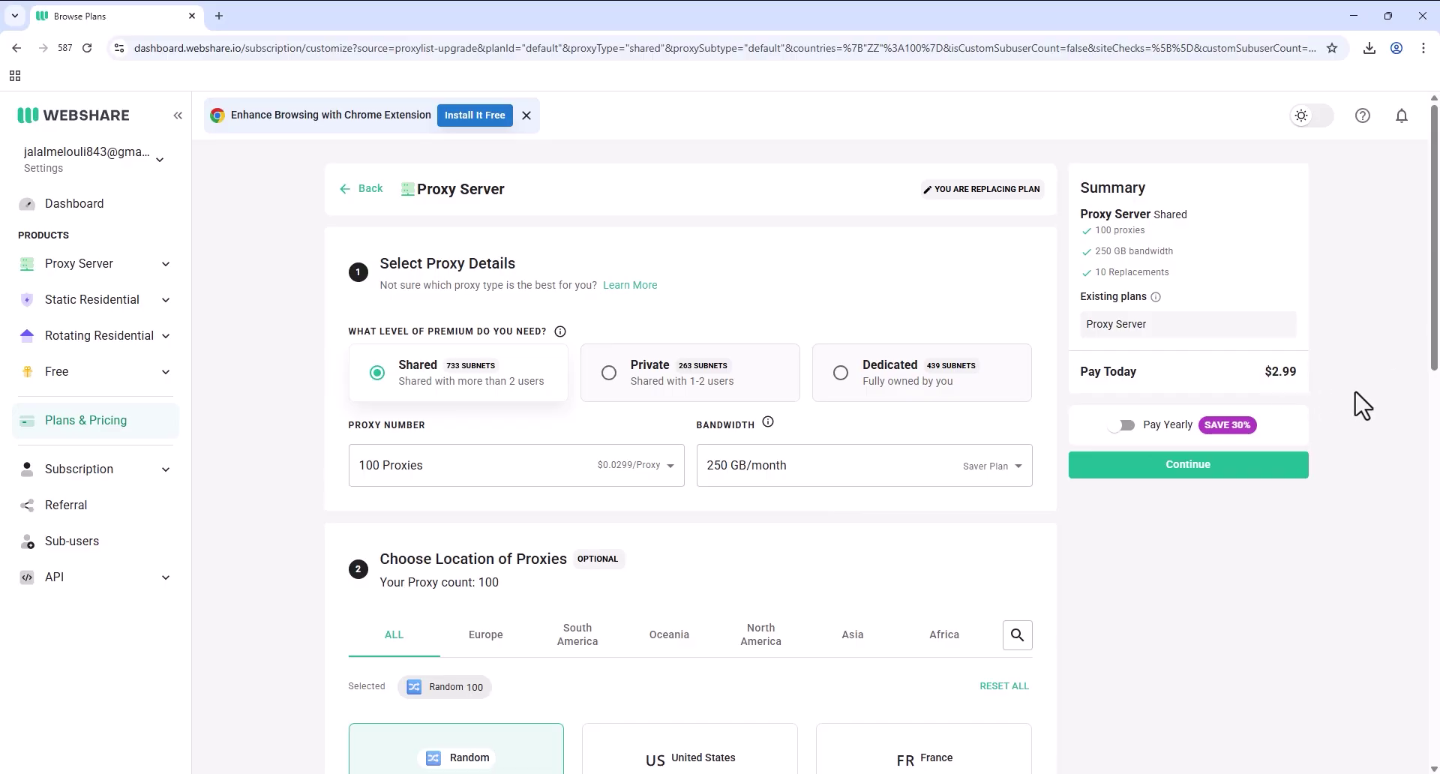
shift+click(1276, 371)
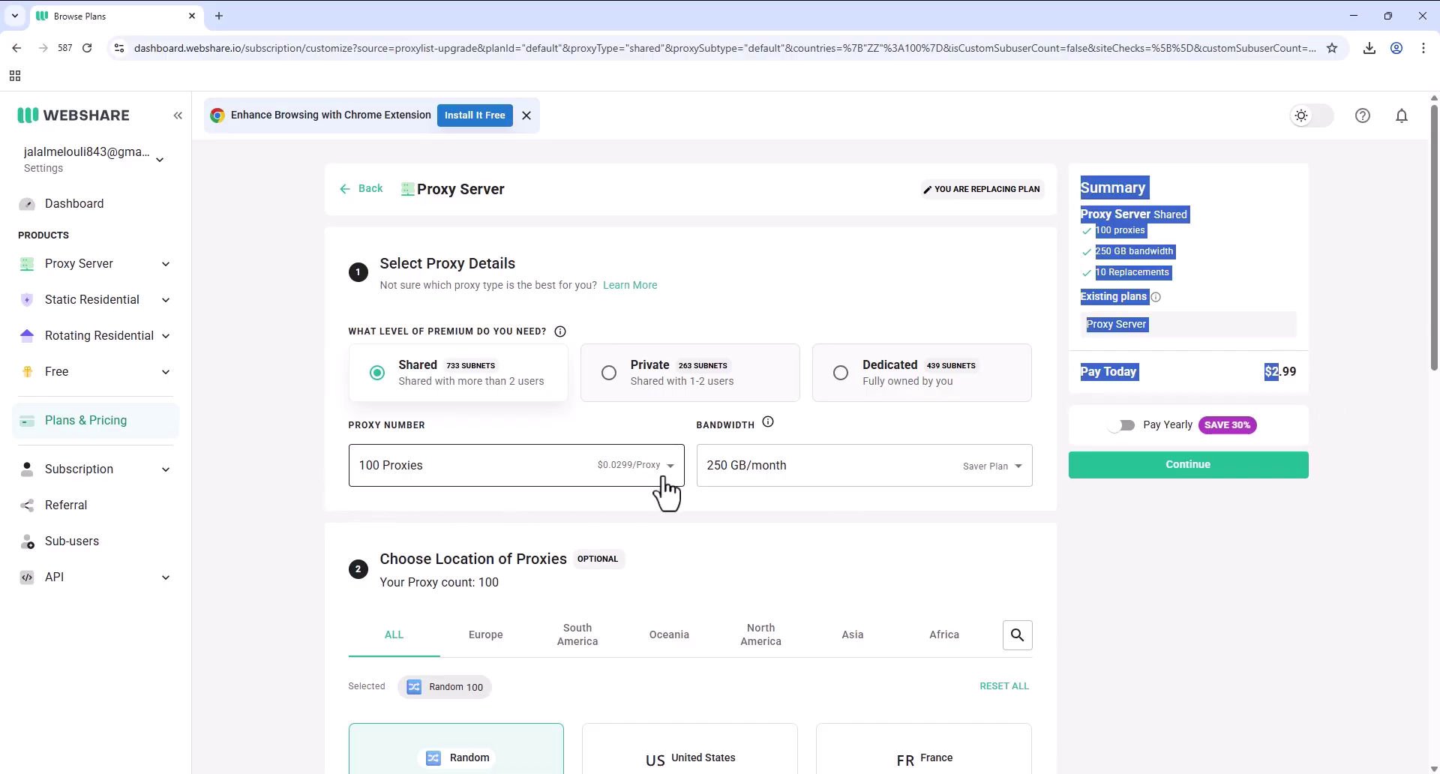
shift+click(1251, 368)
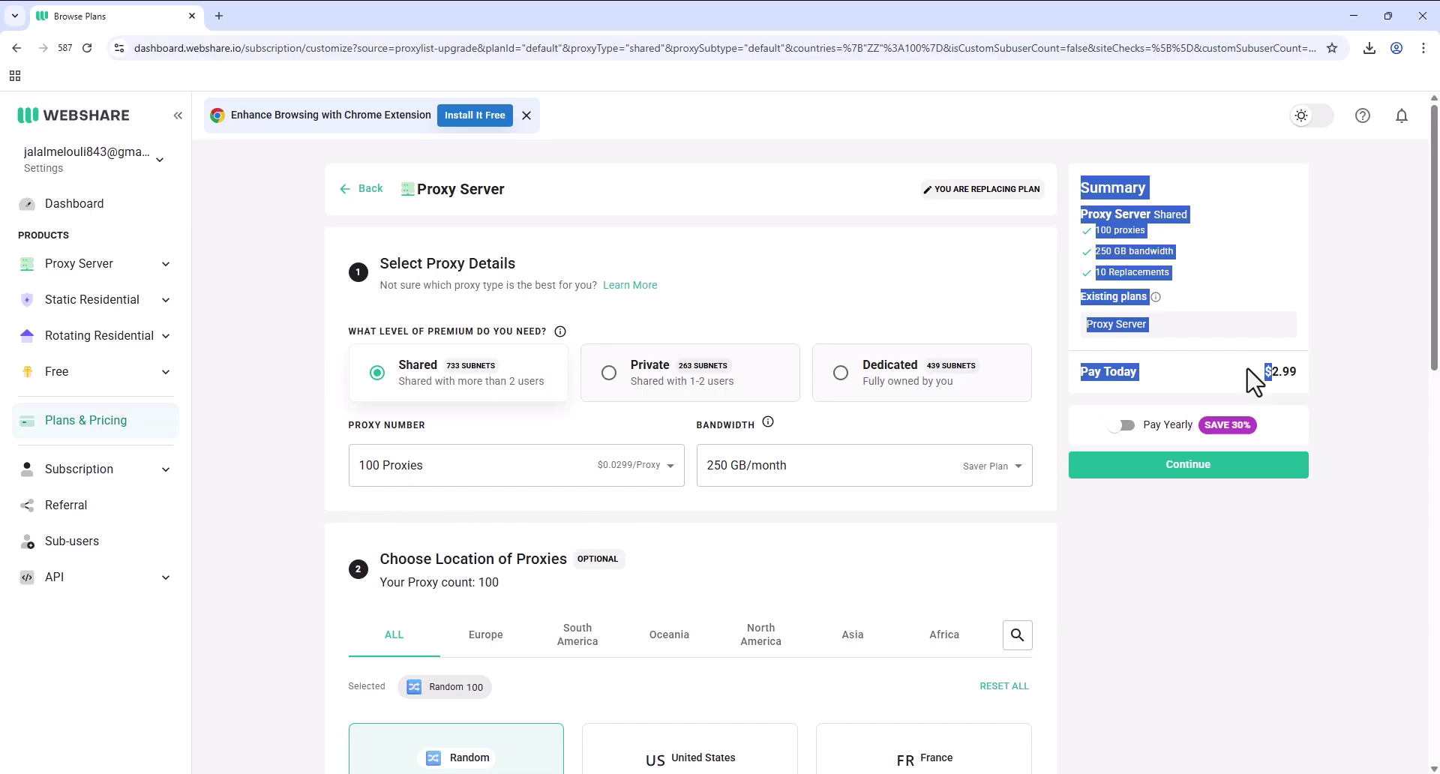
click(936, 524)
Allocate all 100 proxies to the United States as their location and check the plan price.
scroll(861, 521, down, 4)
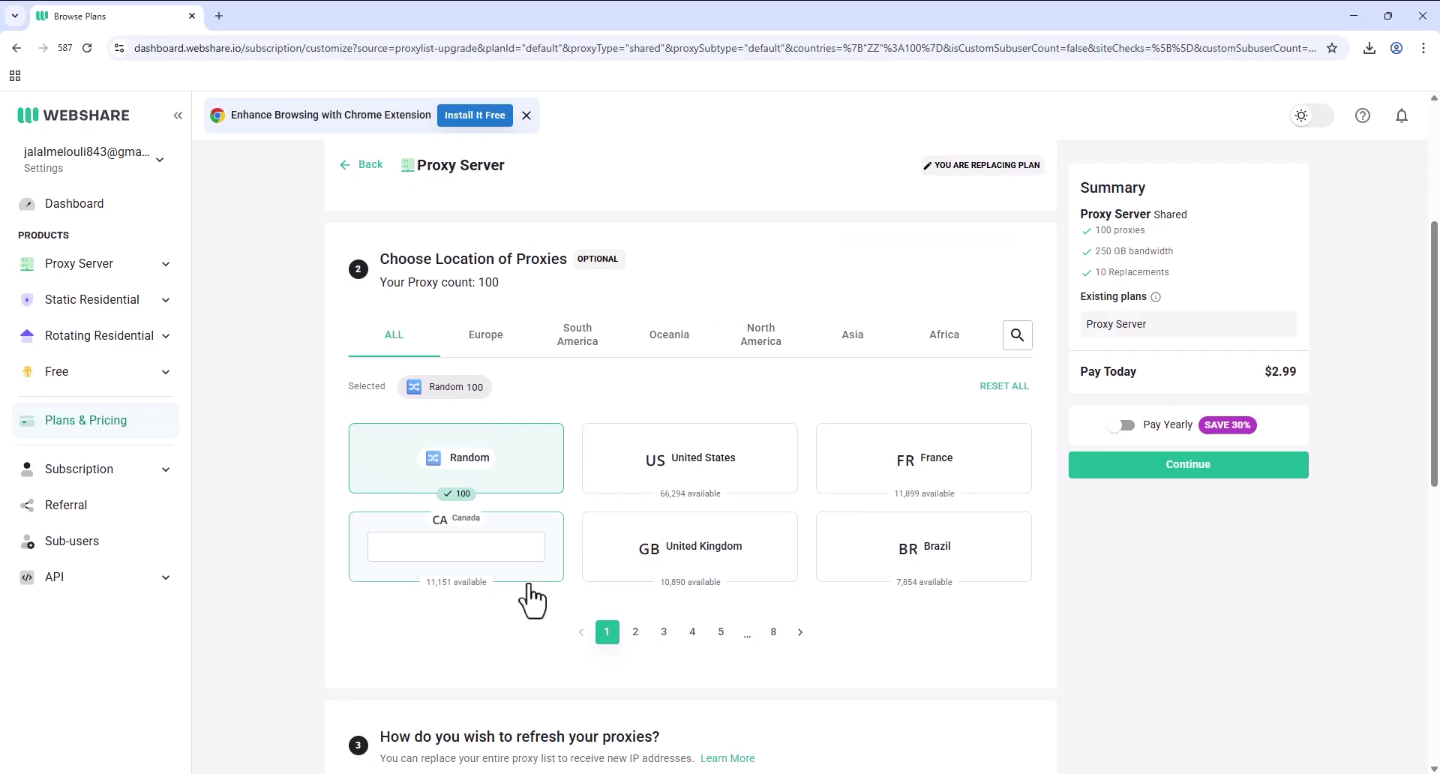
mouse_move(621, 479)
mouse_move(709, 542)
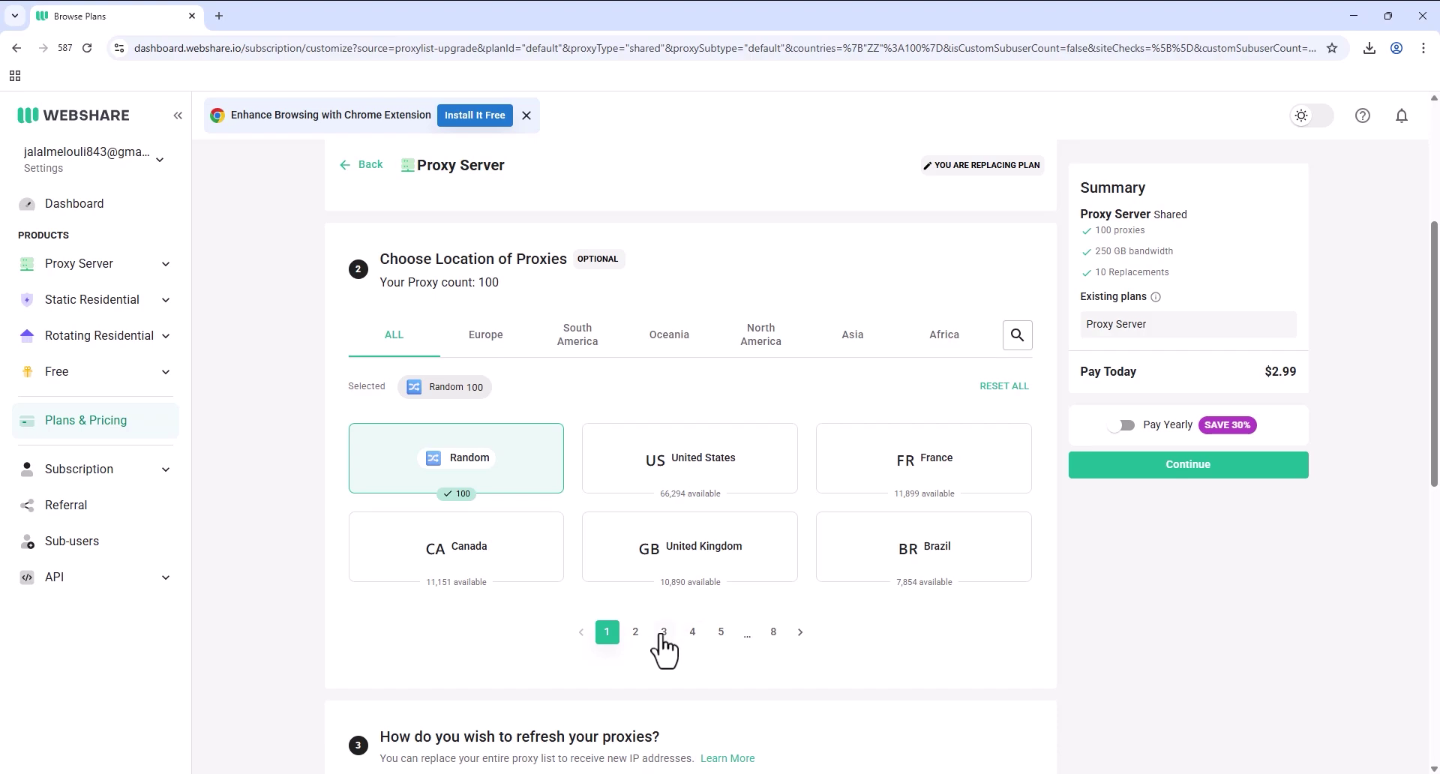
click(673, 466)
text(100)
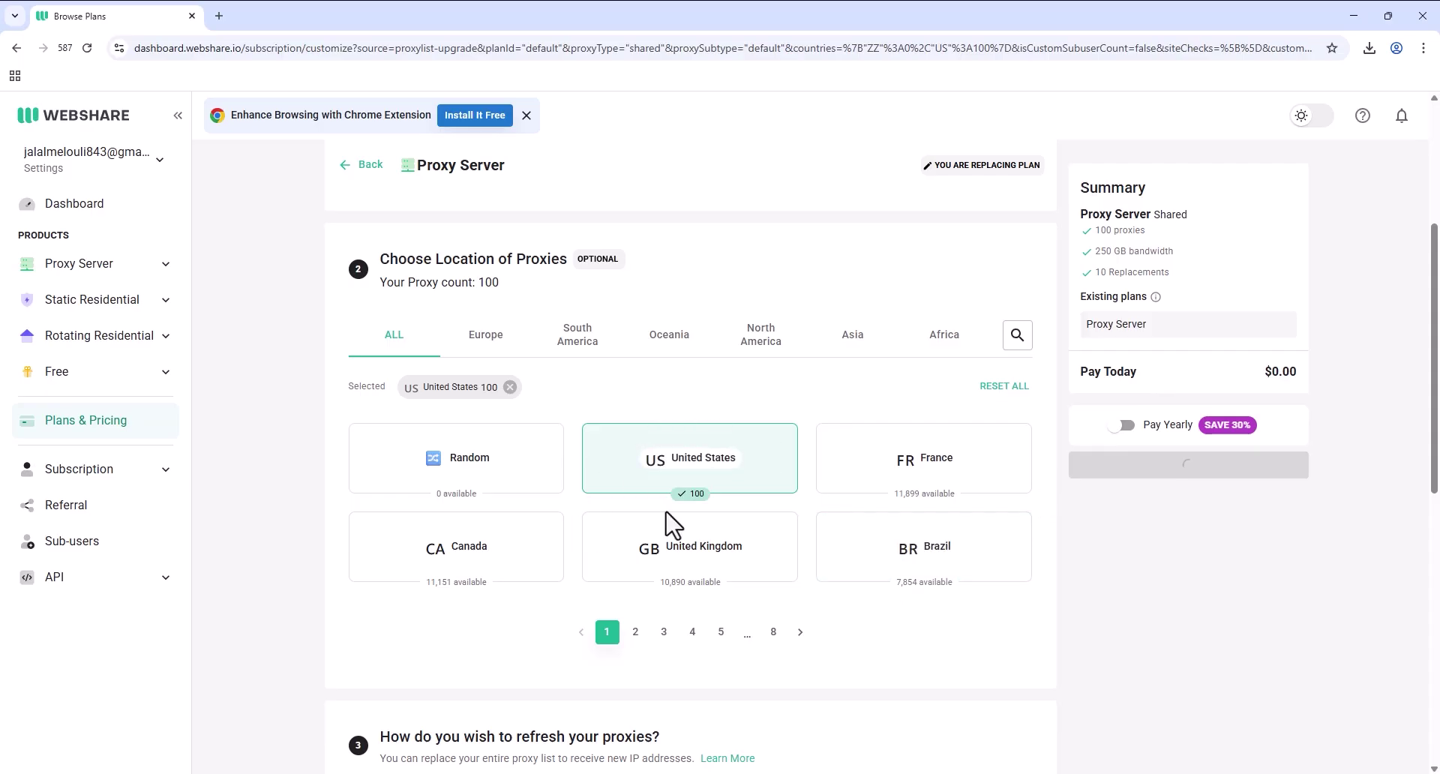
mouse_move(1289, 371)
mouse_down()
mouse_move(1265, 372)
mouse_move(1302, 375)
mouse_up()
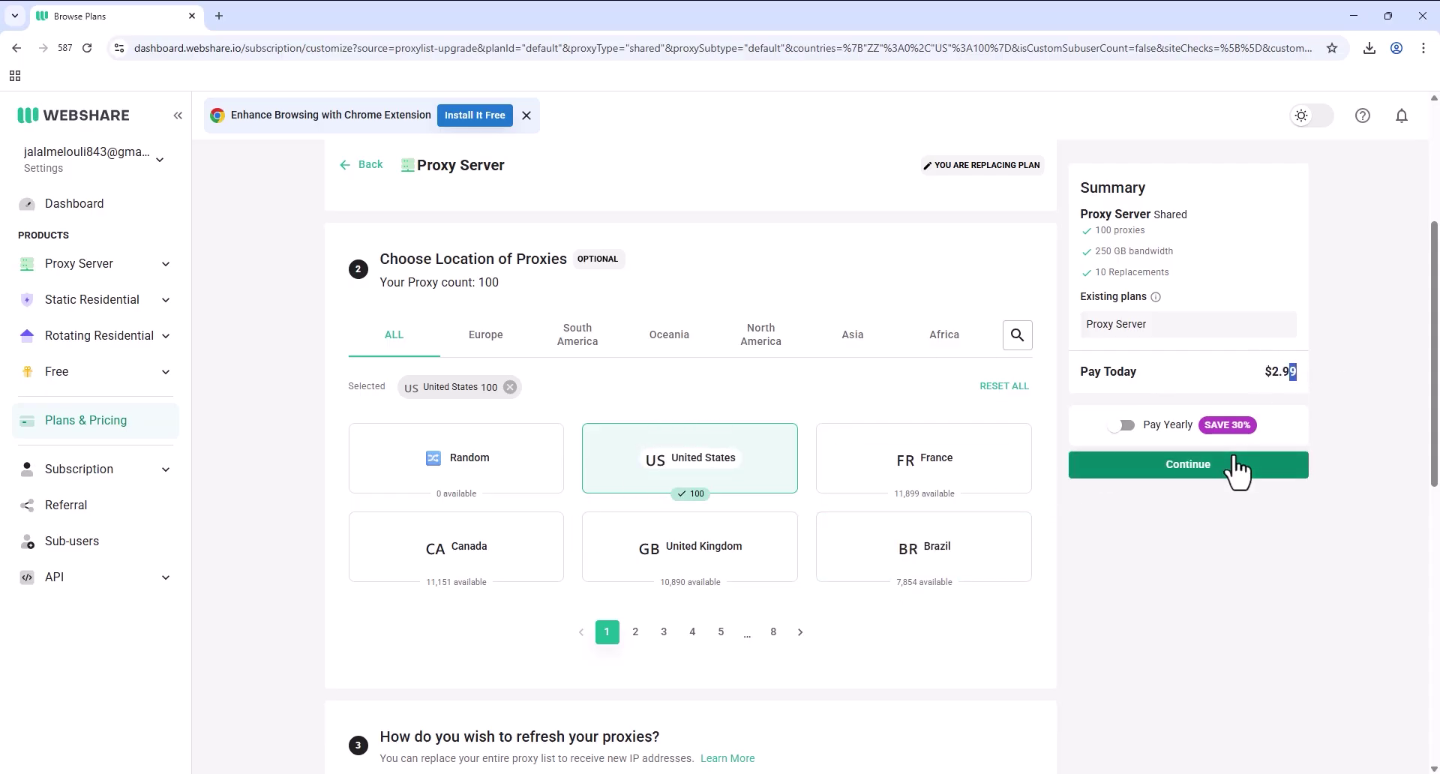
Proceed to checkout without adding any high performance features, and solve the image verification by selecting all tractors.
click(1188, 470)
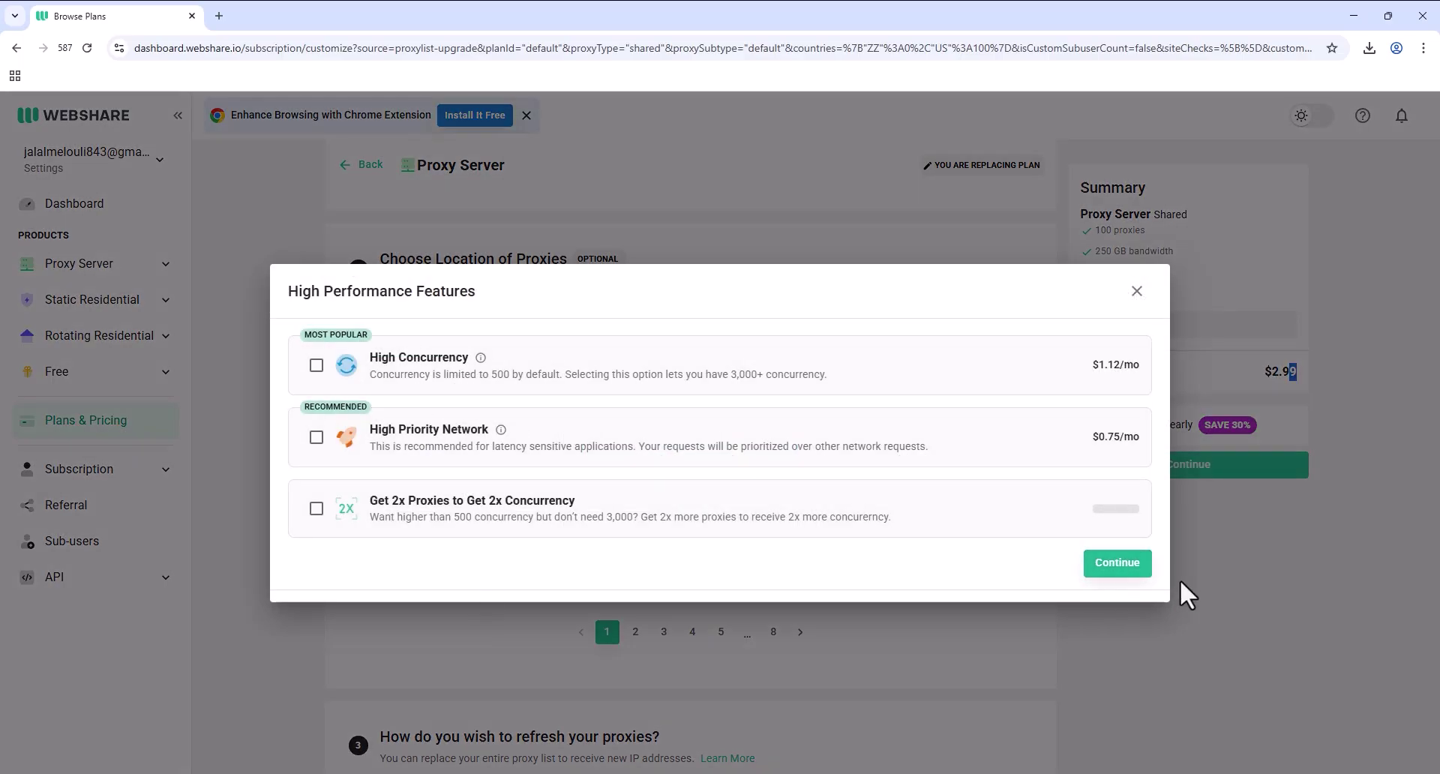
click(1133, 567)
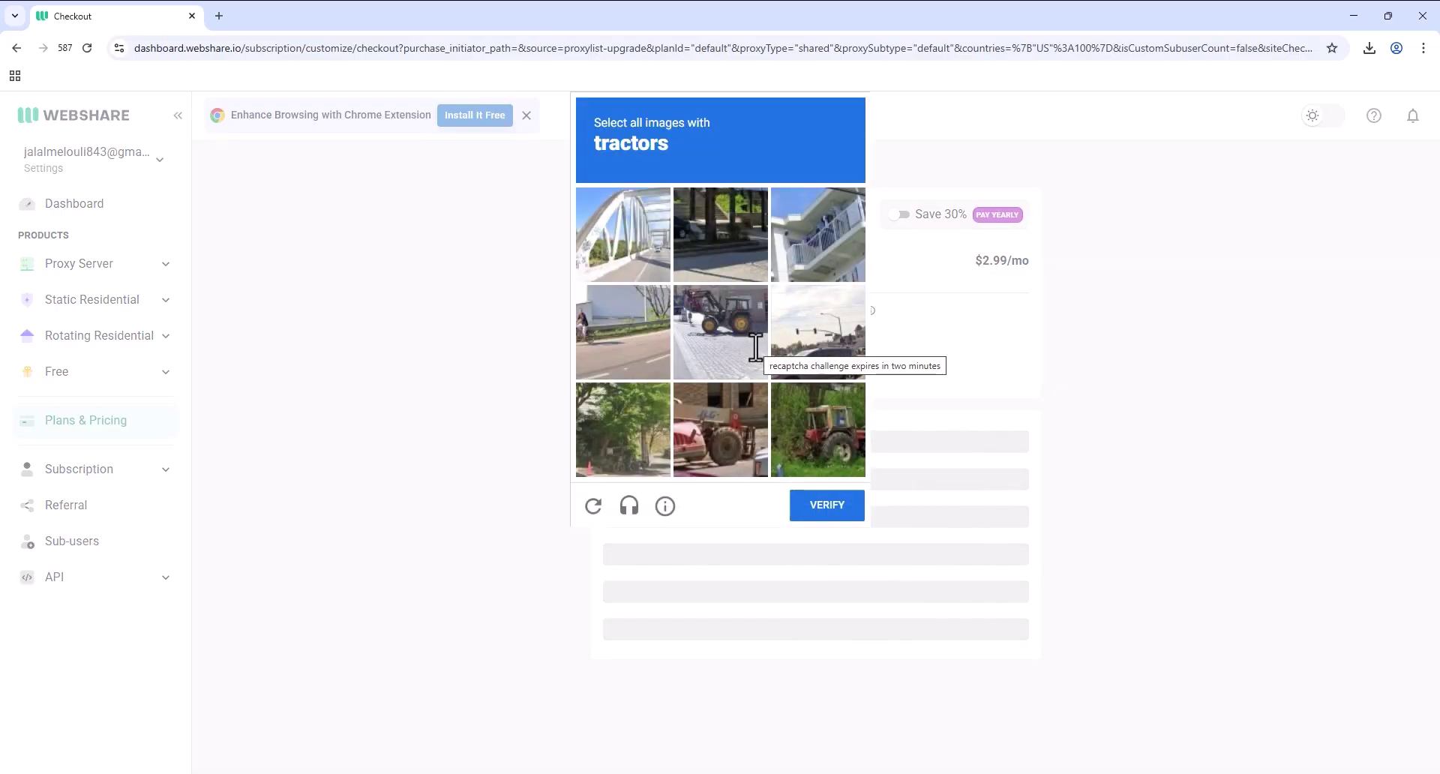
click(720, 363)
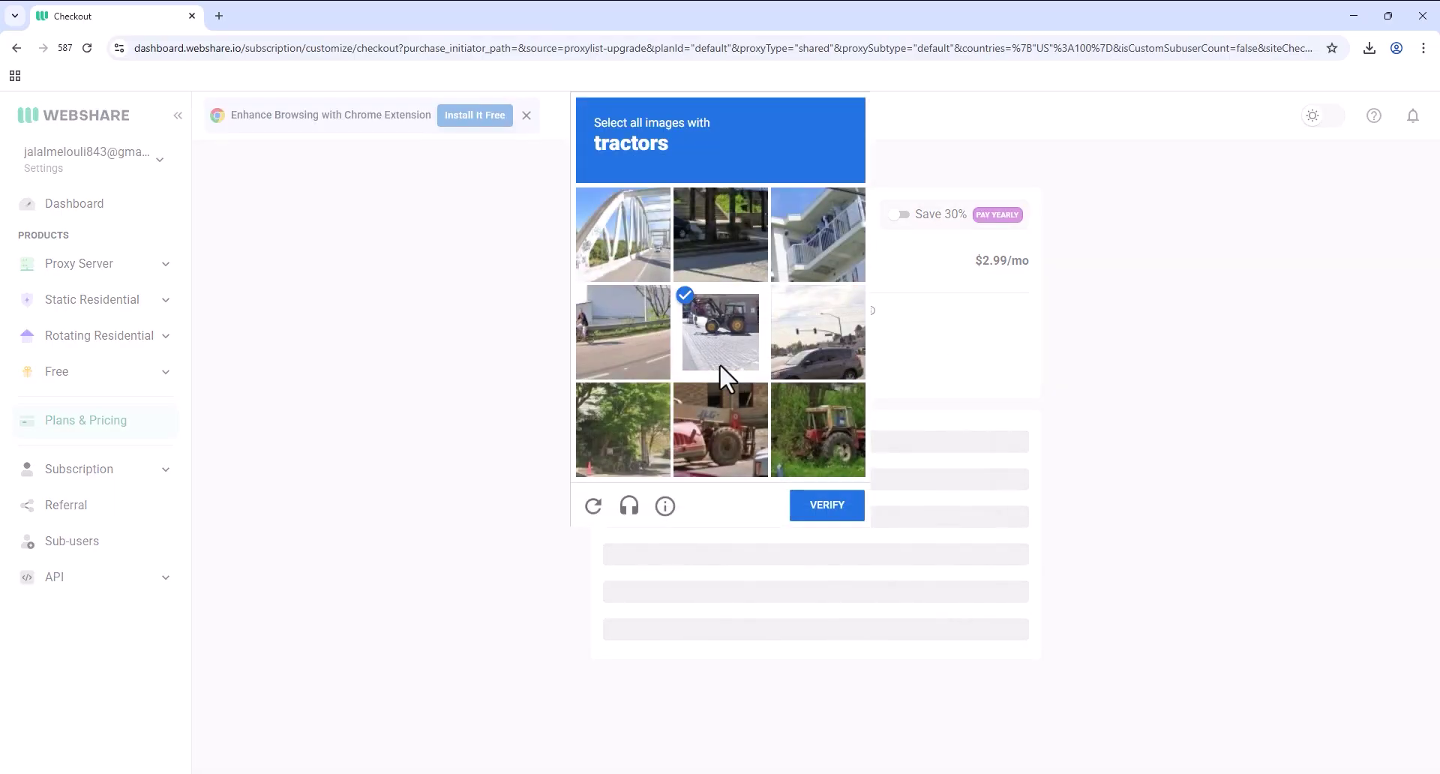
click(746, 465)
click(821, 443)
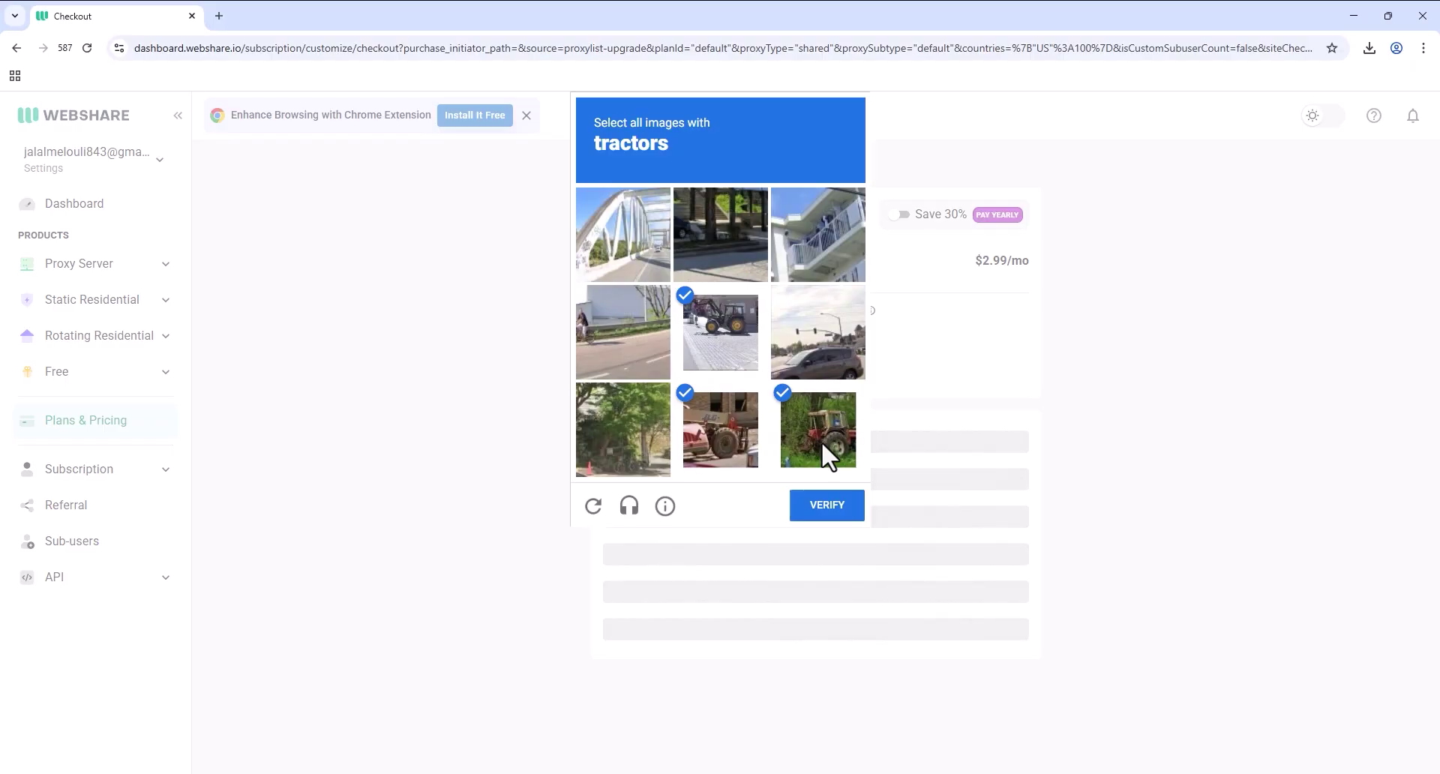
click(860, 516)
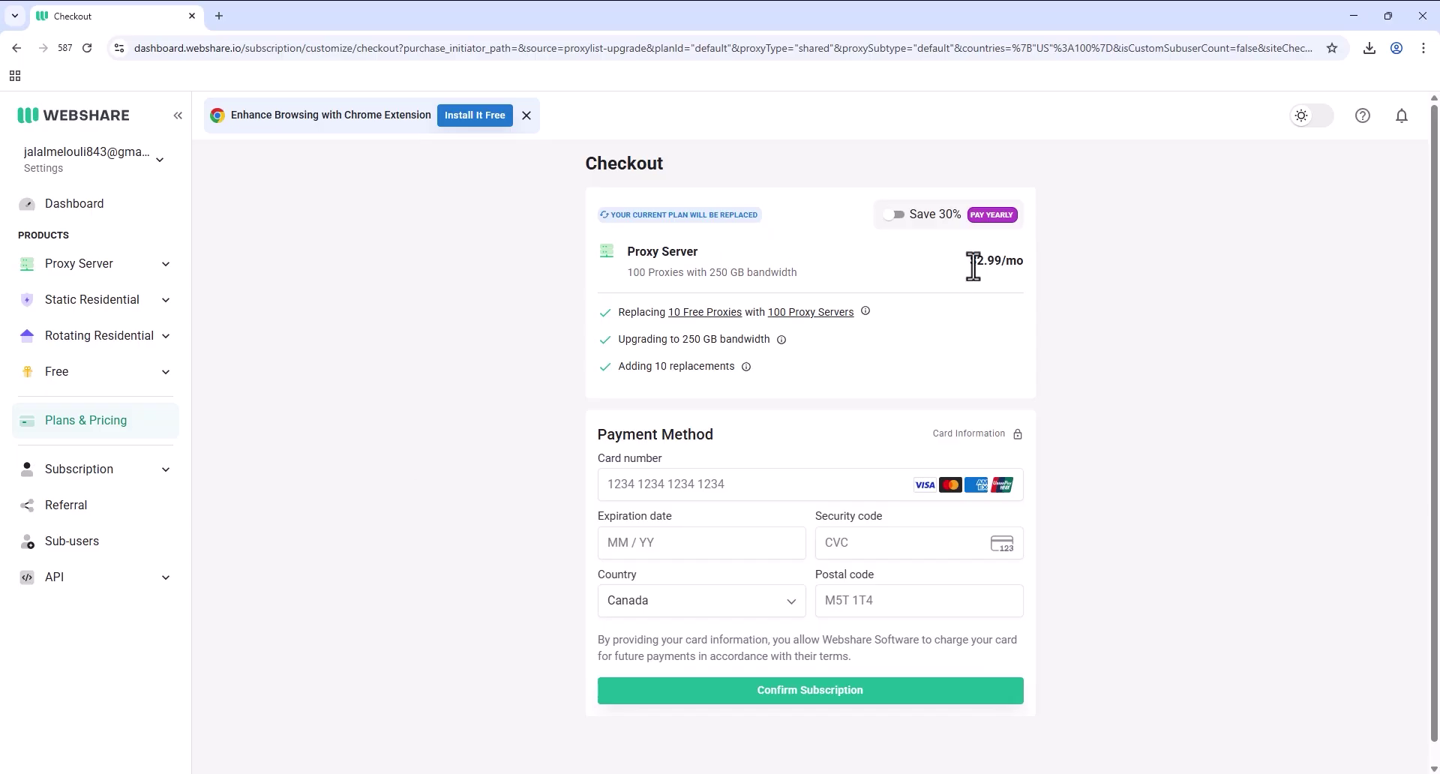
Leave the checkout without subscribing and return to the Webshare dashboard.
click(84, 207)
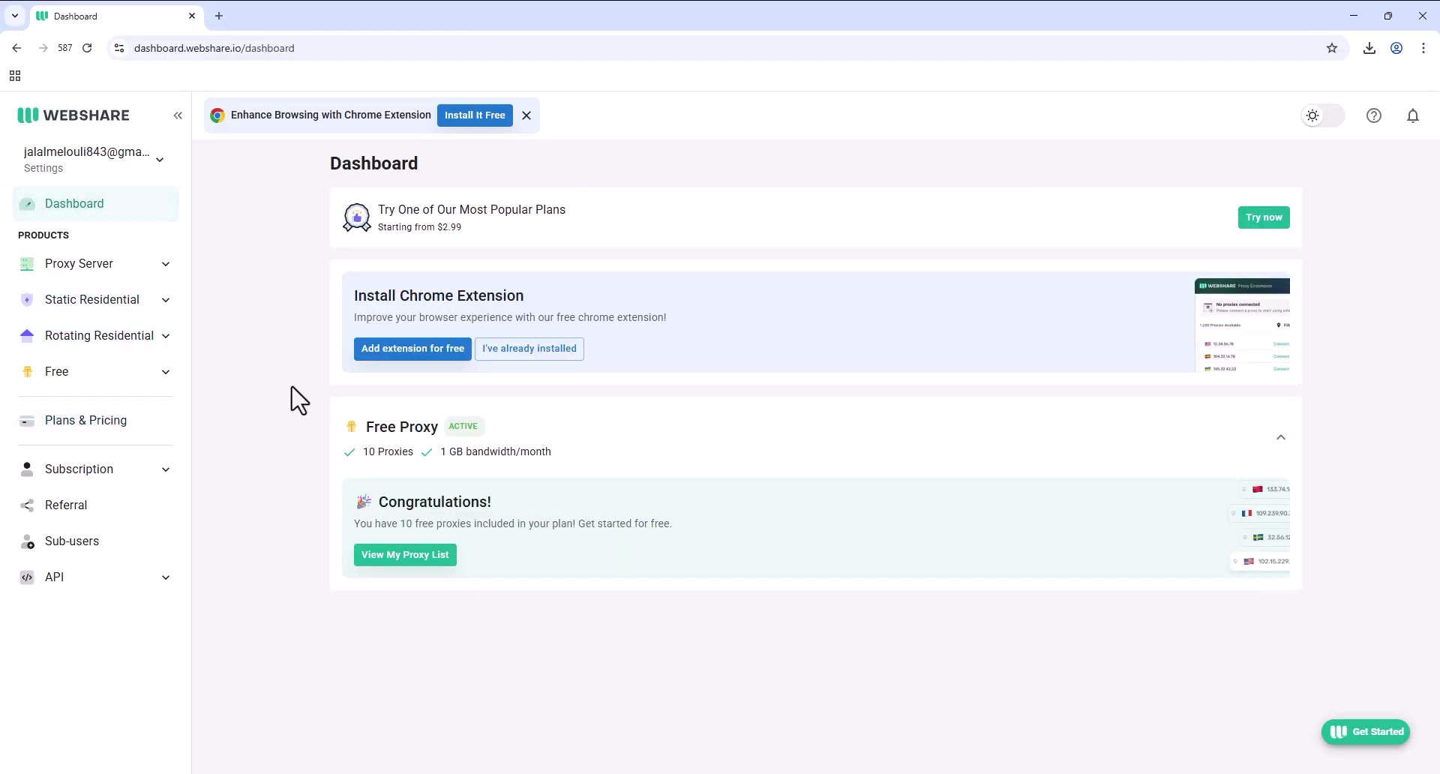